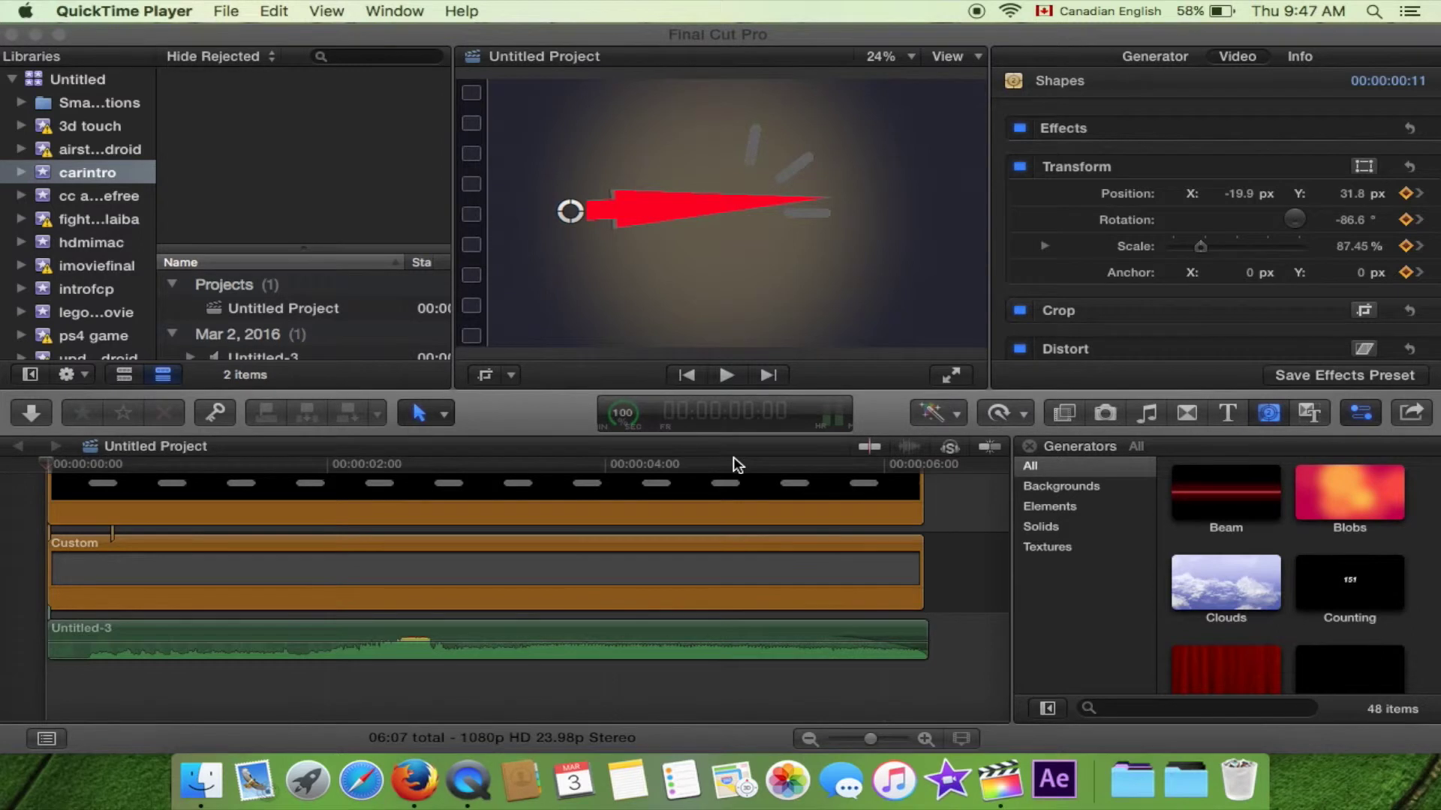
Step: Play the finished TJHD Carlech intro full screen, then zoom the timeline to fit all tracks
left_click(952, 376)
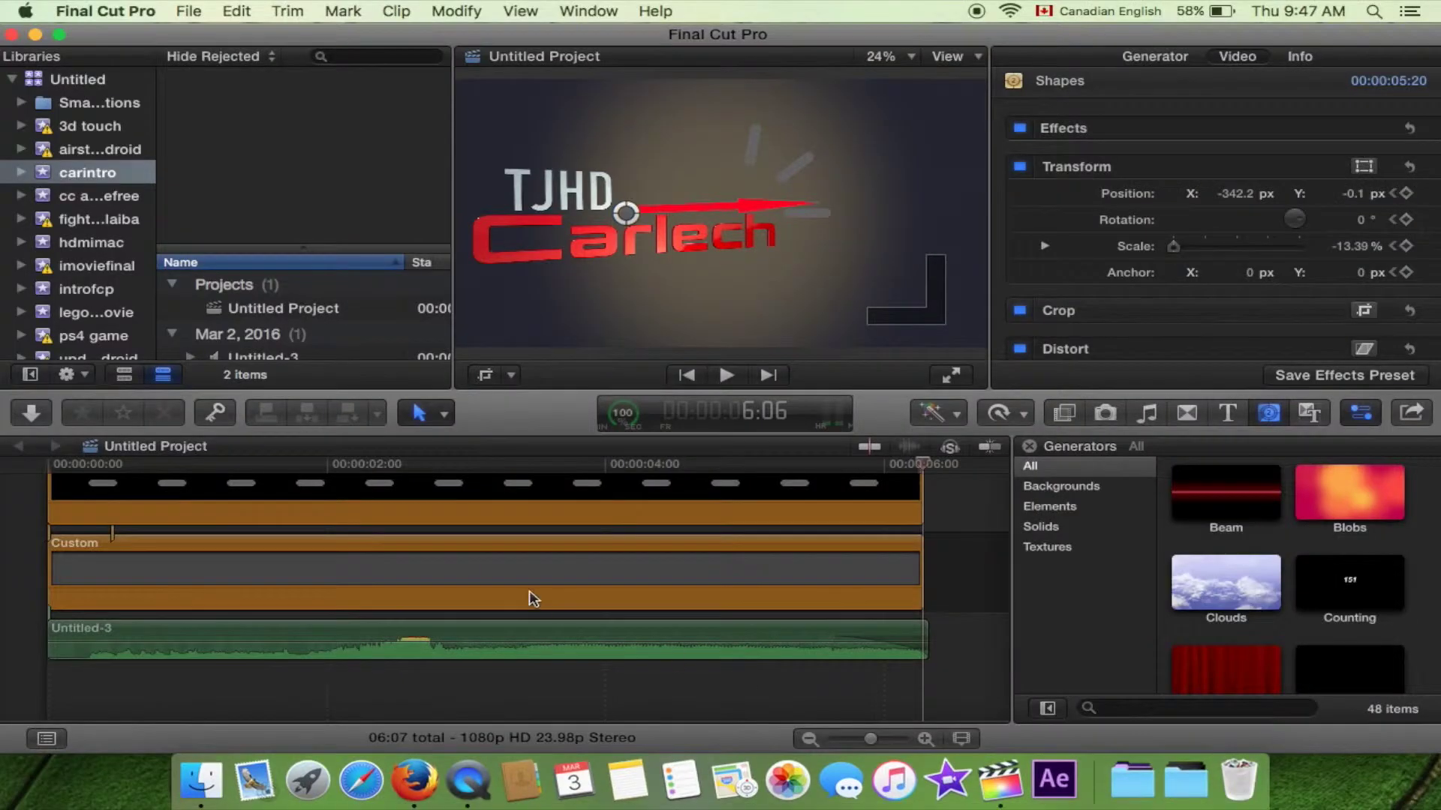
scroll(533, 599, "up", 3)
key("super+minus")
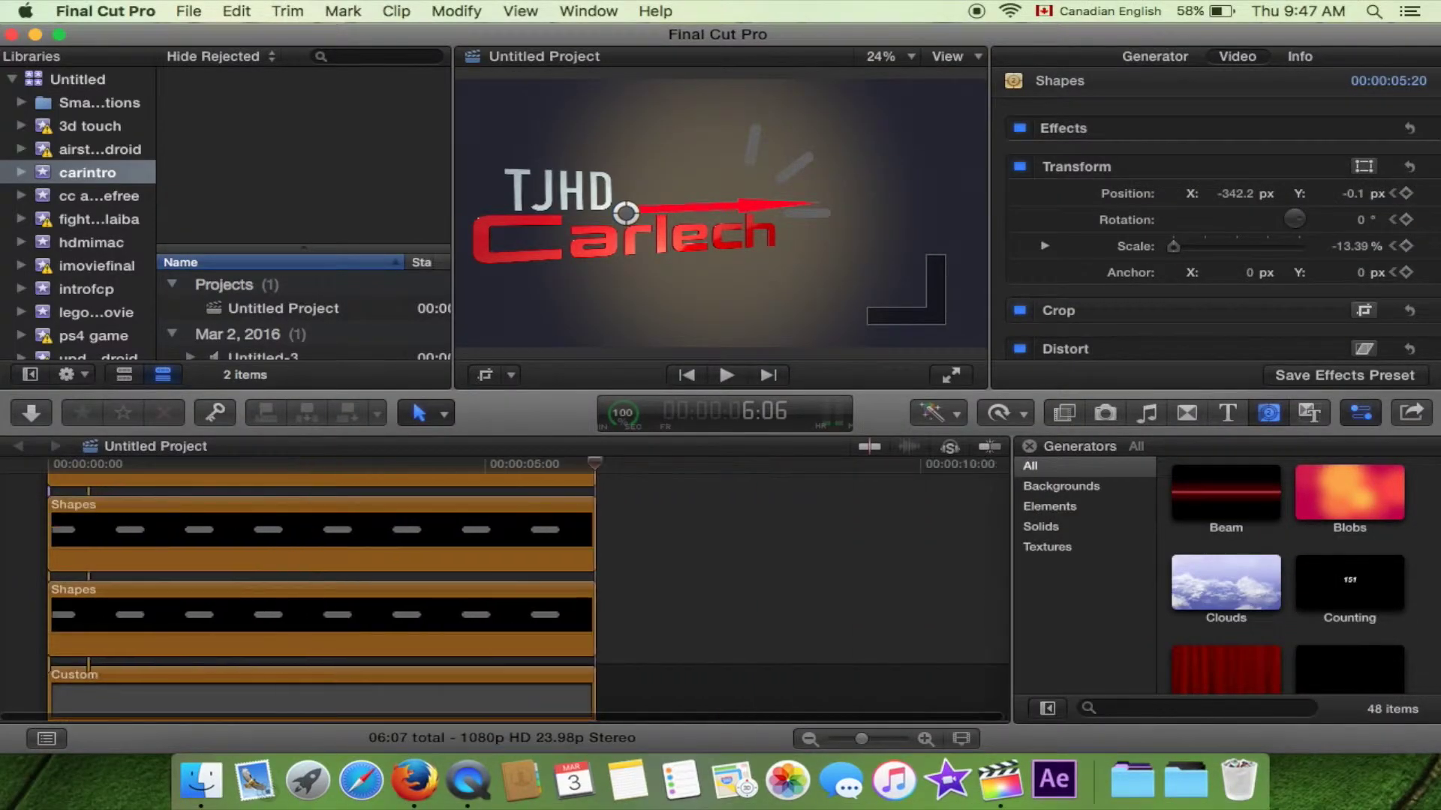
scroll(525, 589, "down", 5)
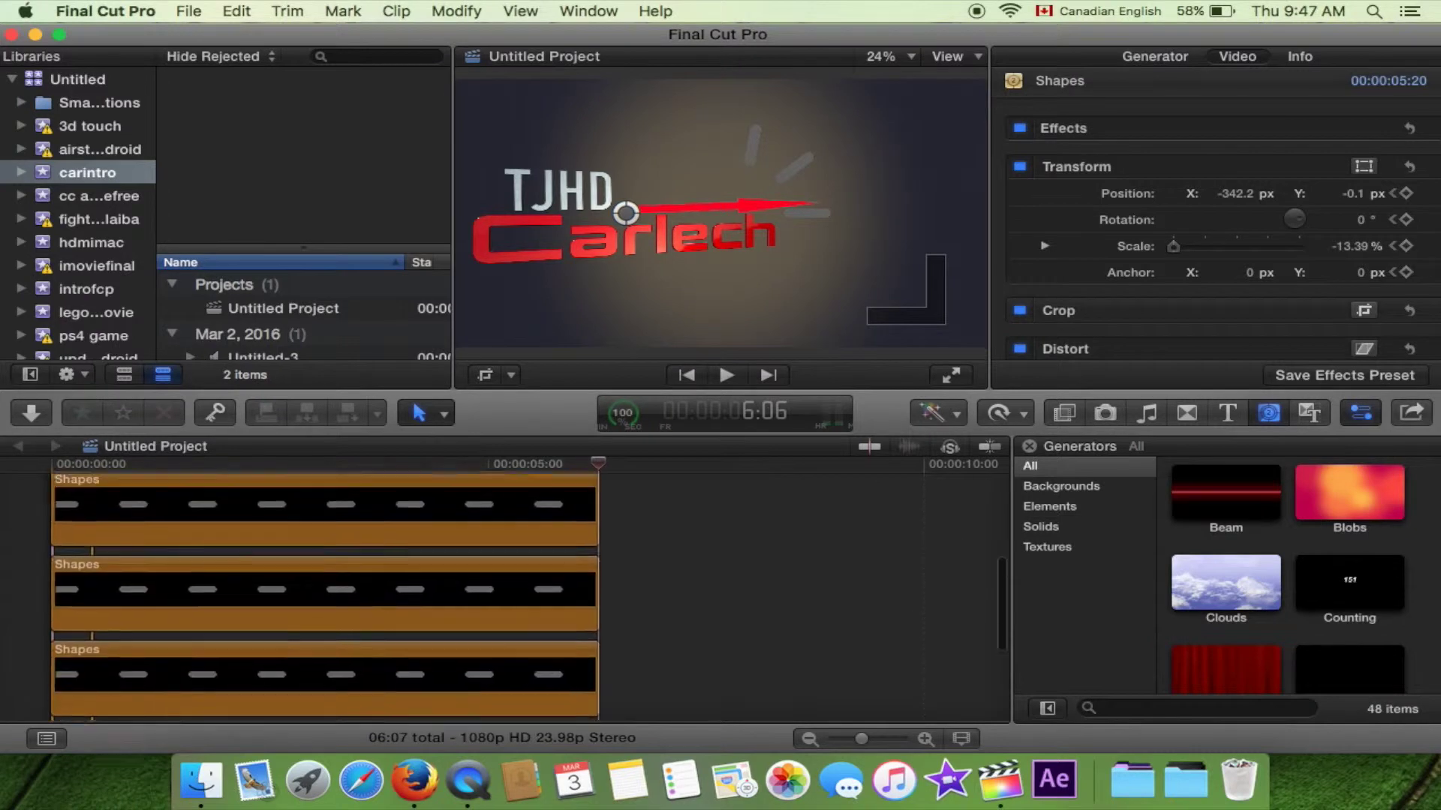
scroll(533, 606, "down", 5)
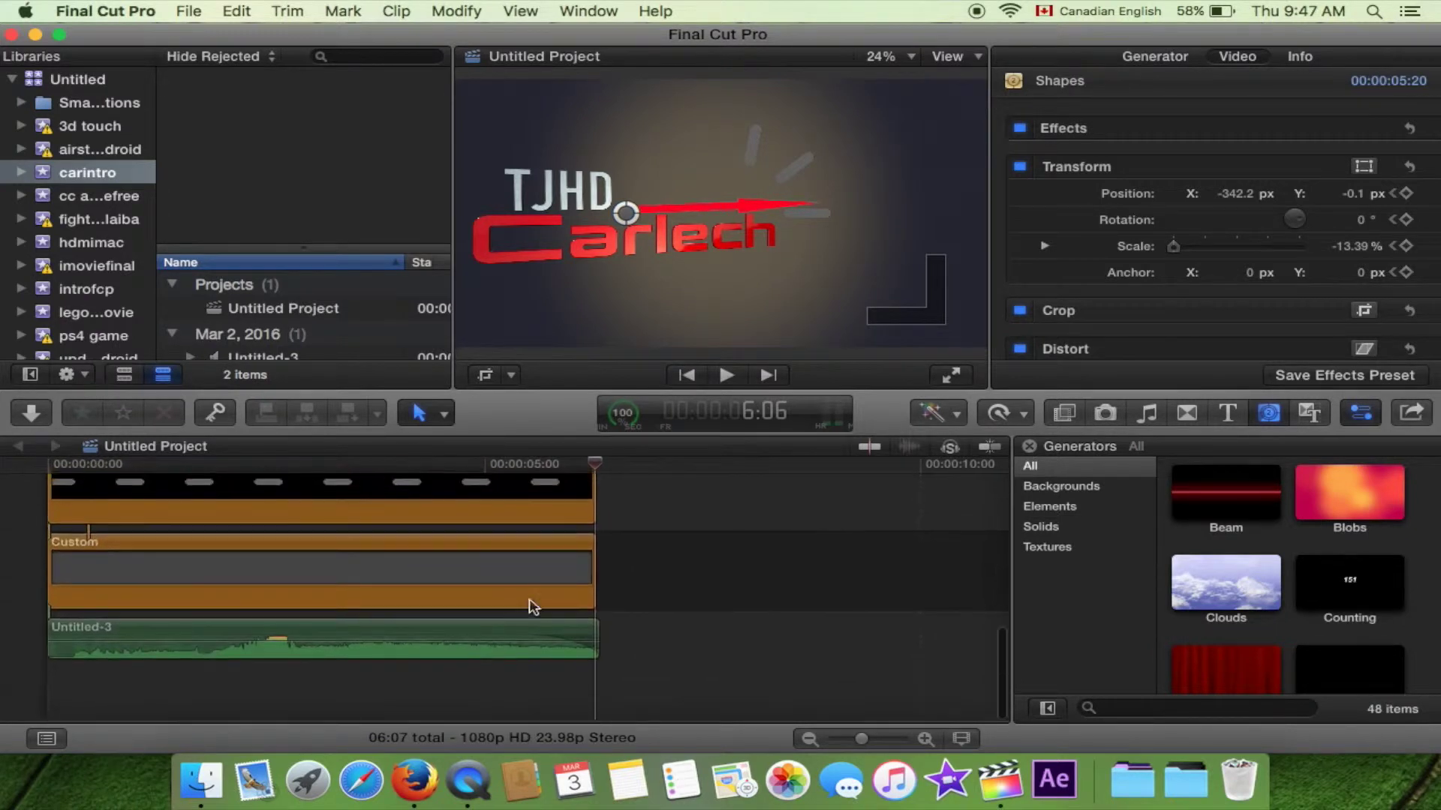
Step: Inspect the Custom background, the circles Shapes clip and both arrow Shapes clips
left_click(186, 582)
scroll(191, 583, "up", 3)
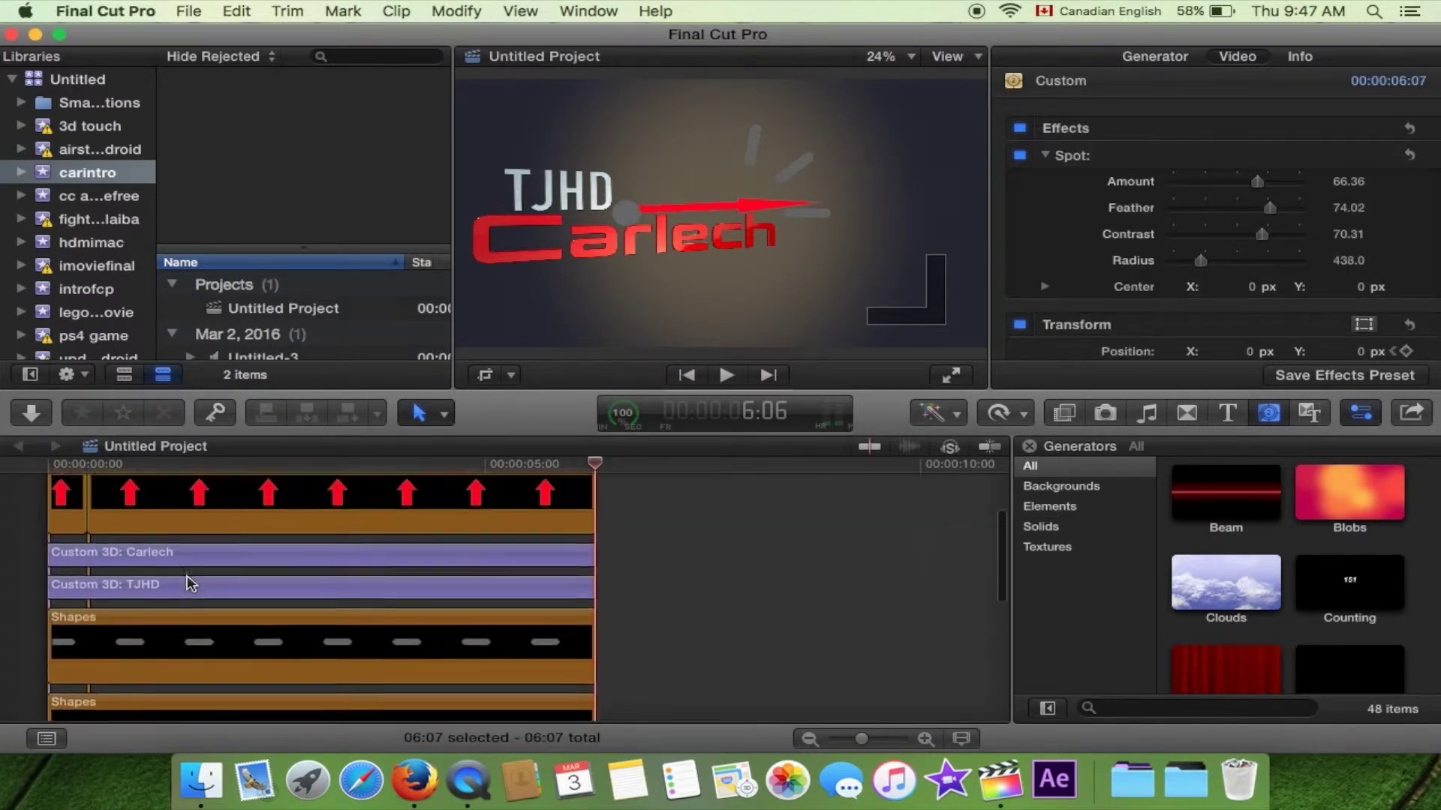
scroll(193, 581, "up", 3)
left_click(197, 550)
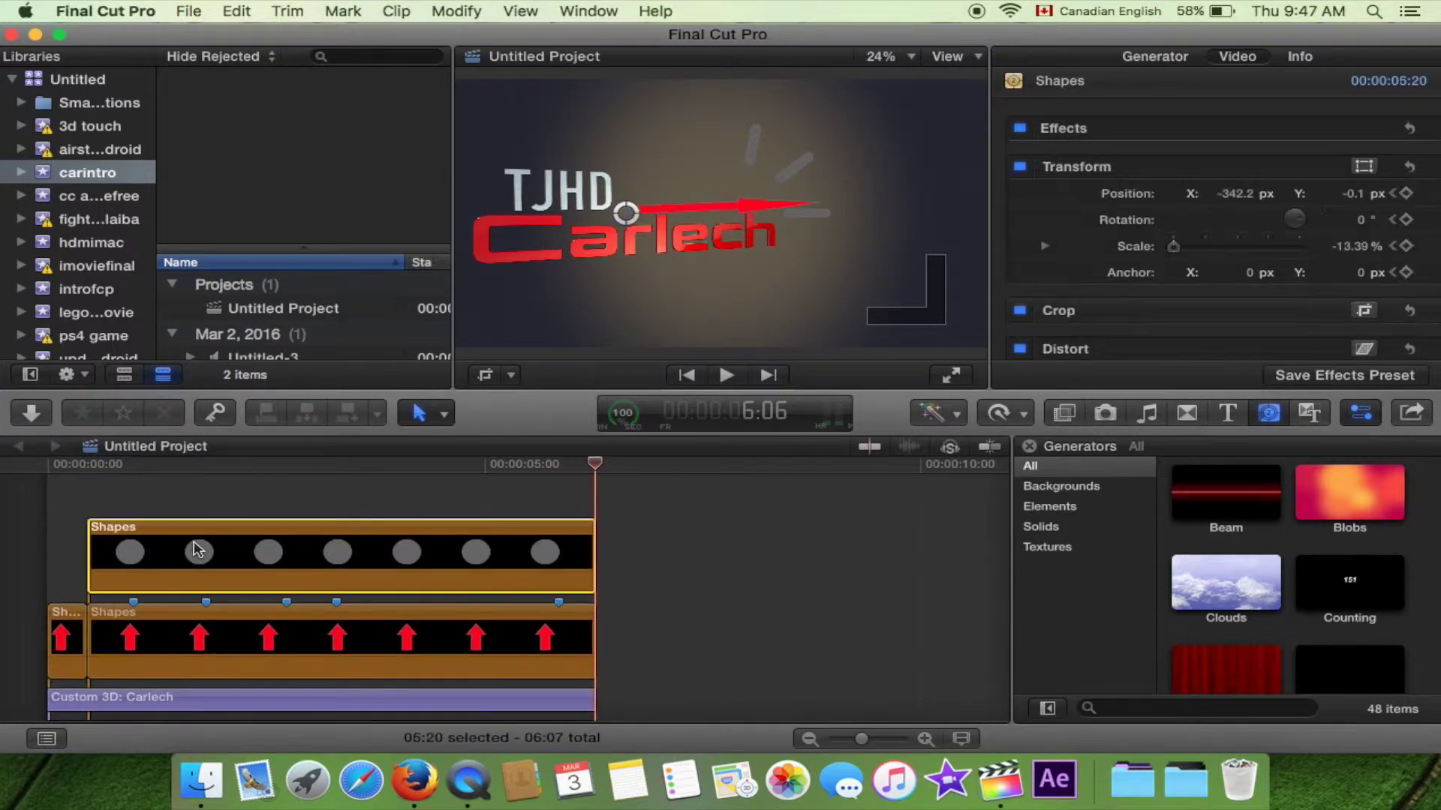
left_click(67, 630)
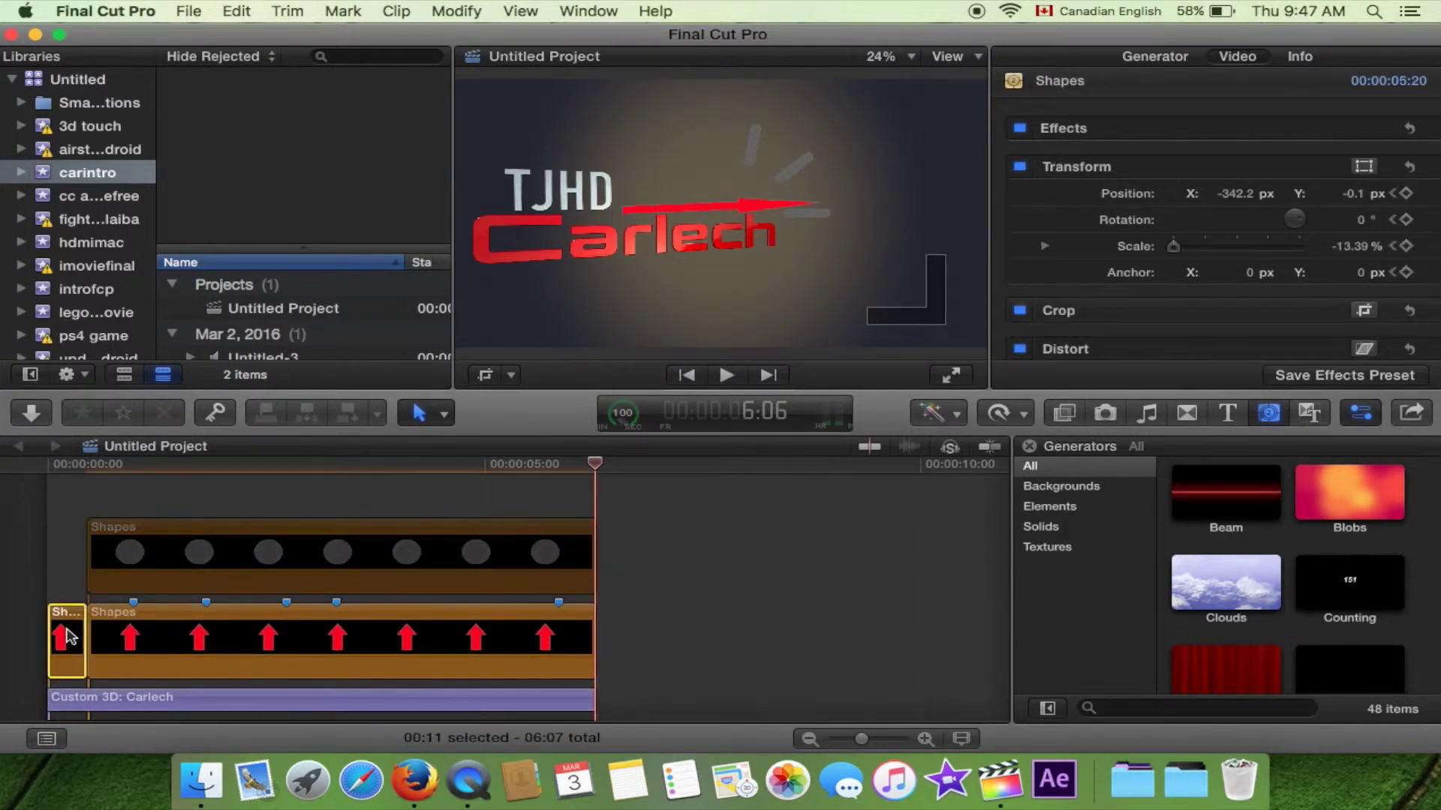
left_click(165, 636)
Step: Check the Custom clip's Spot settings, then the Untitled-3 audio clip's volume and pan
scroll(167, 638, "down", 3)
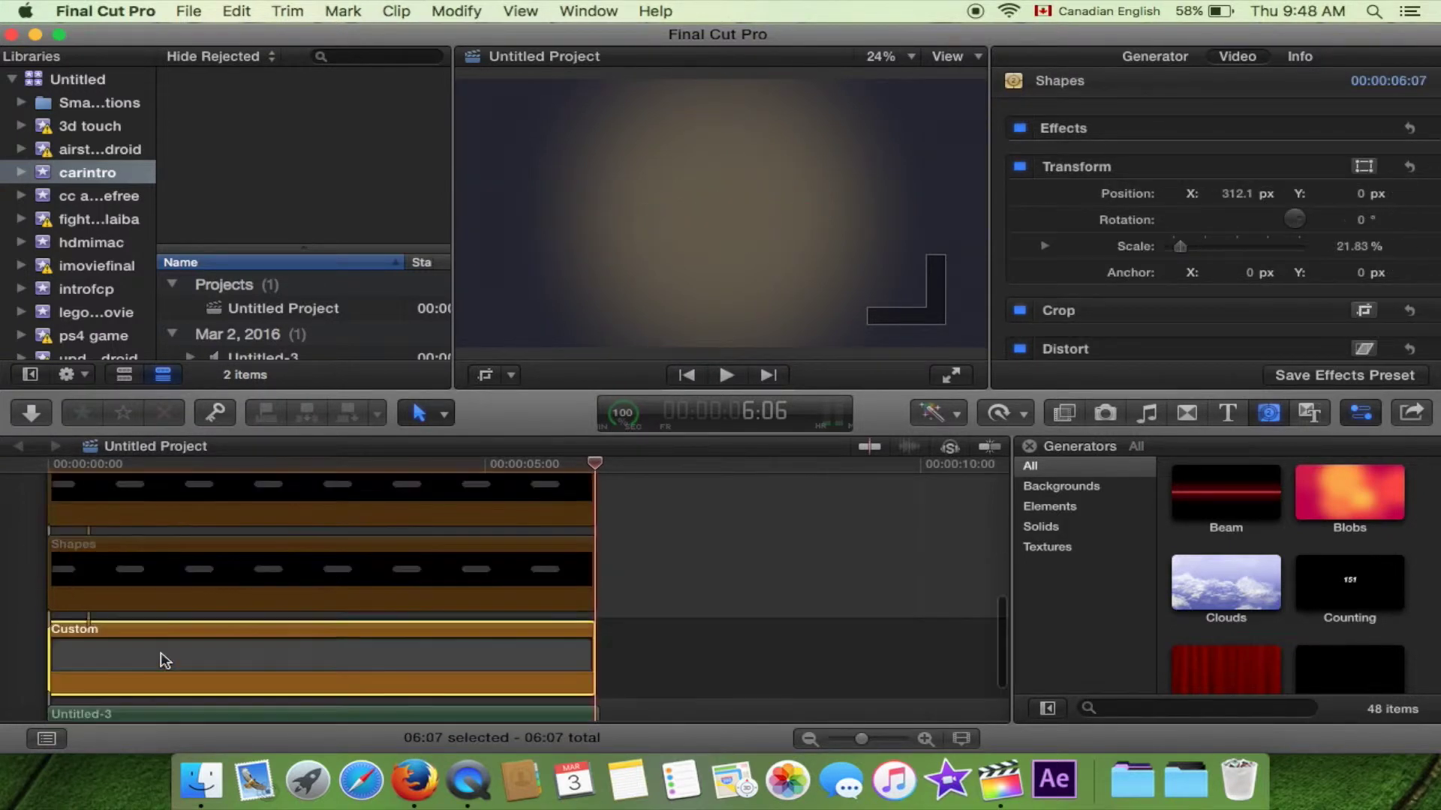
left_click(170, 637)
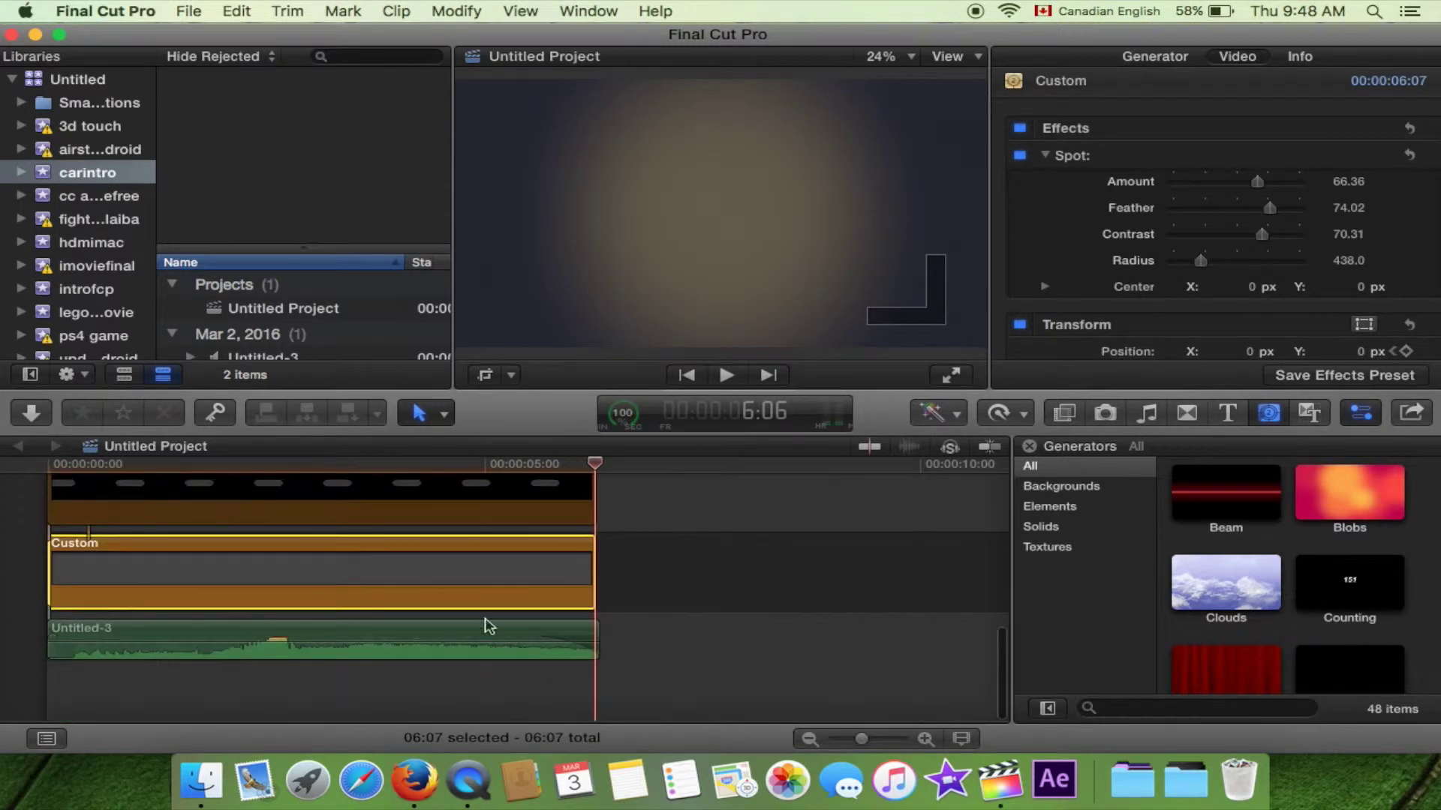
left_click(400, 644)
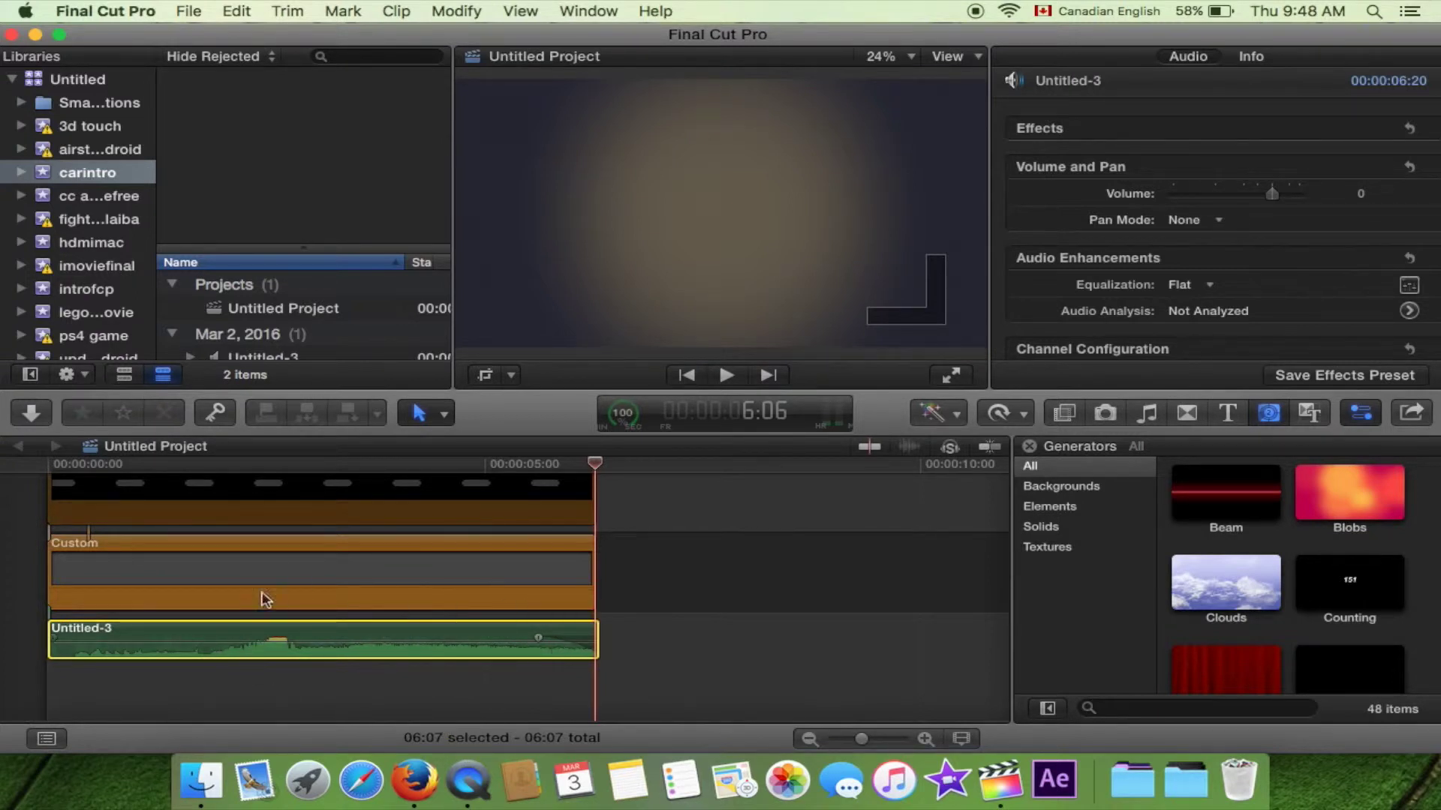
Step: Add a 10-second Custom solid from Generators > Solids to the timeline
left_click(317, 571)
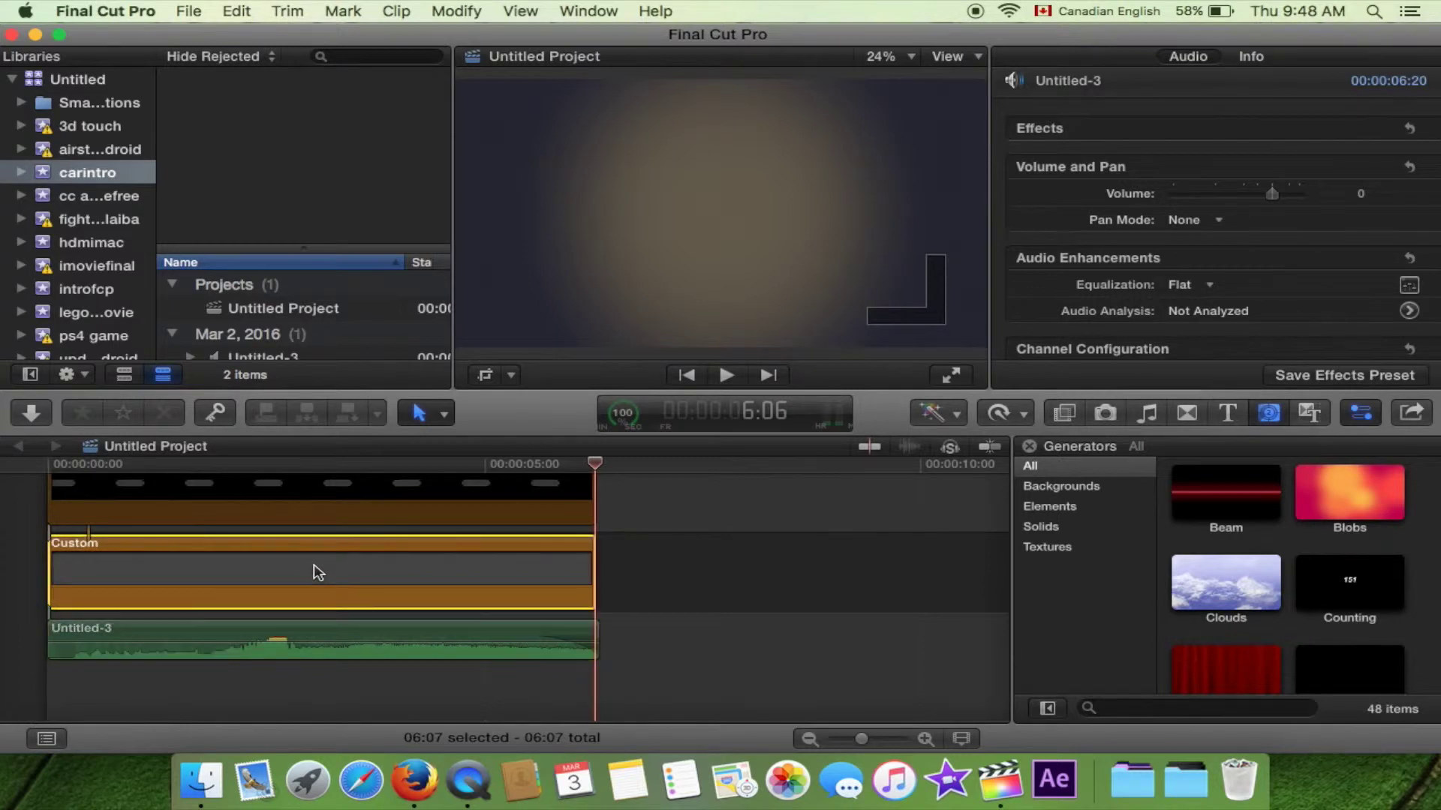
left_click(343, 465)
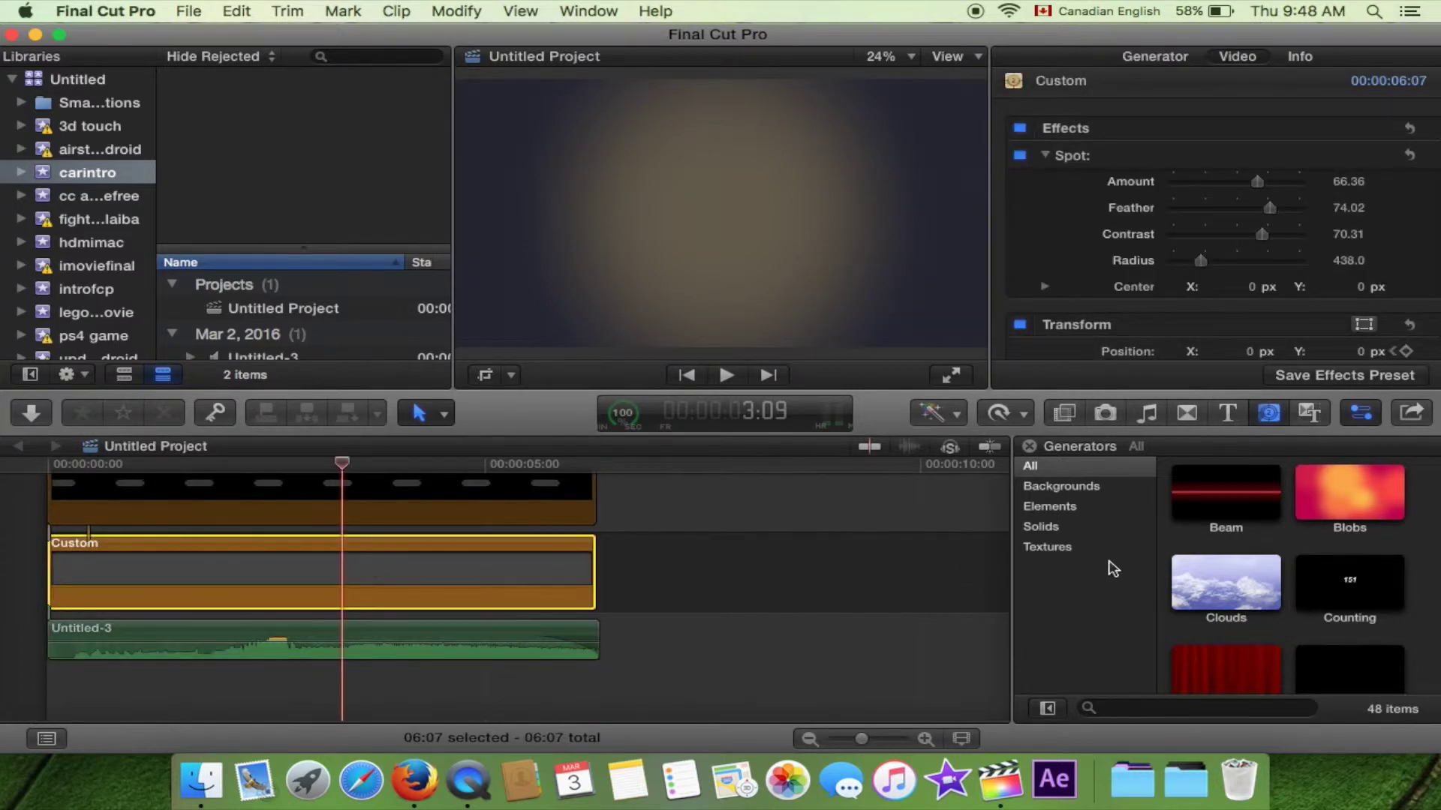
left_click(1089, 489)
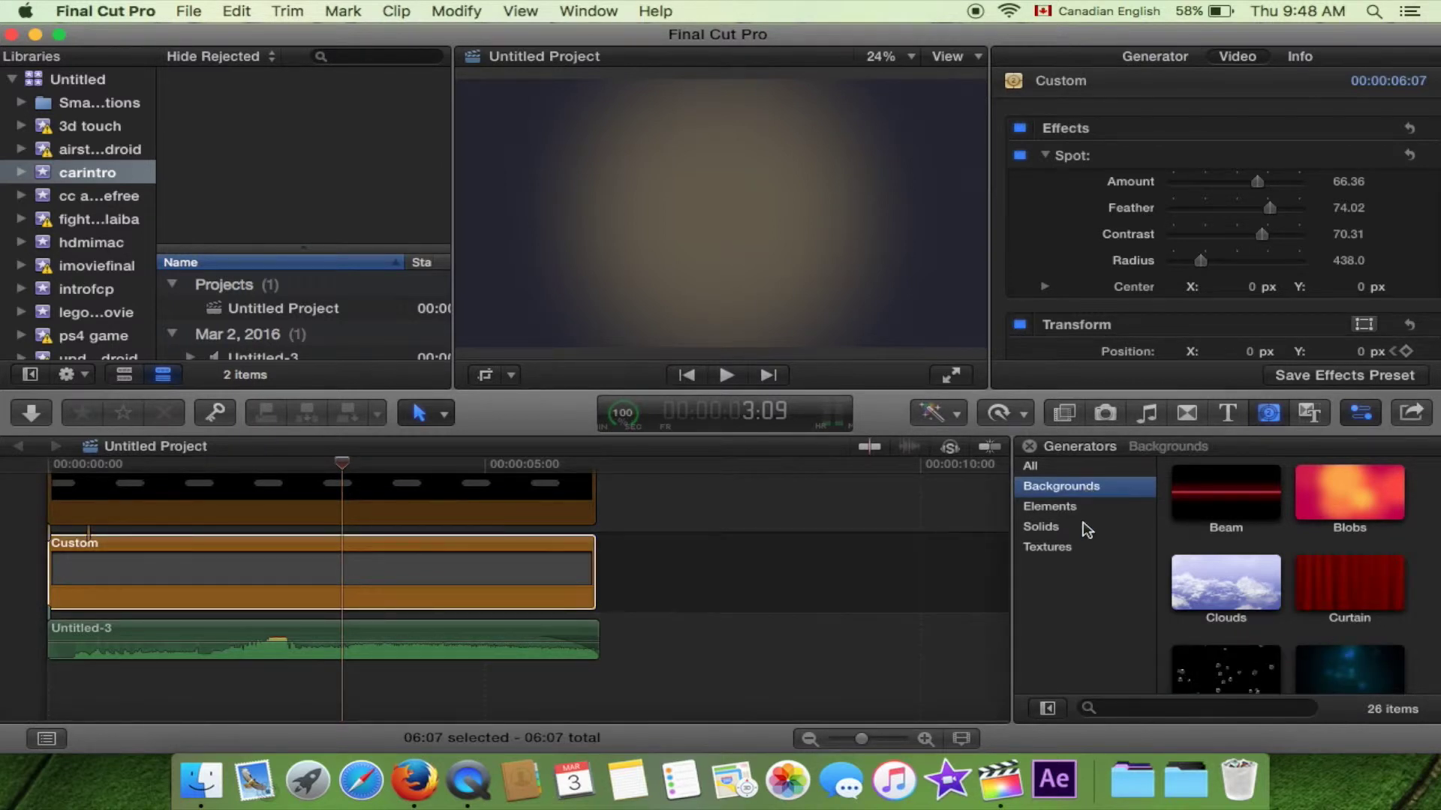
scroll(1255, 562, "down", 4)
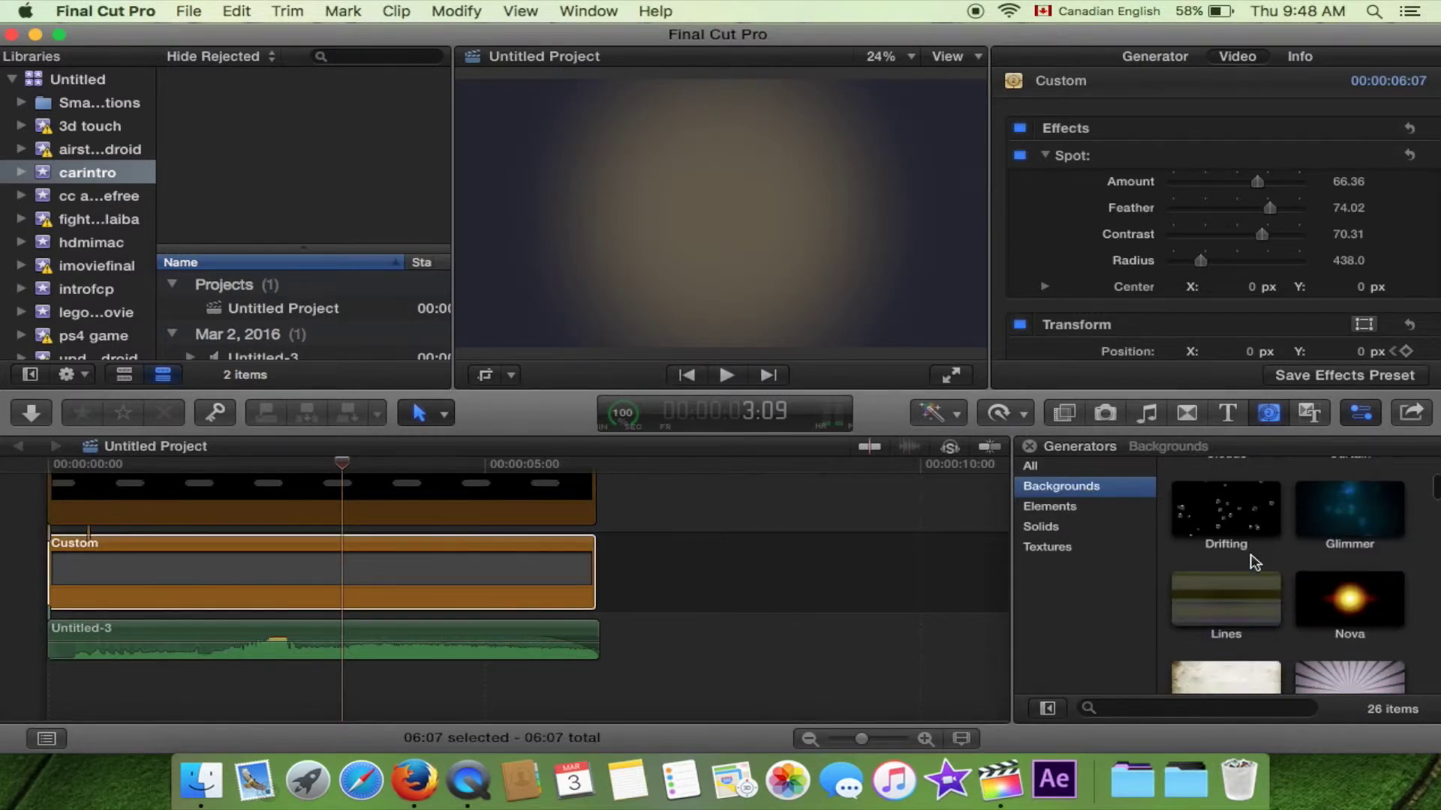
left_click(1054, 527)
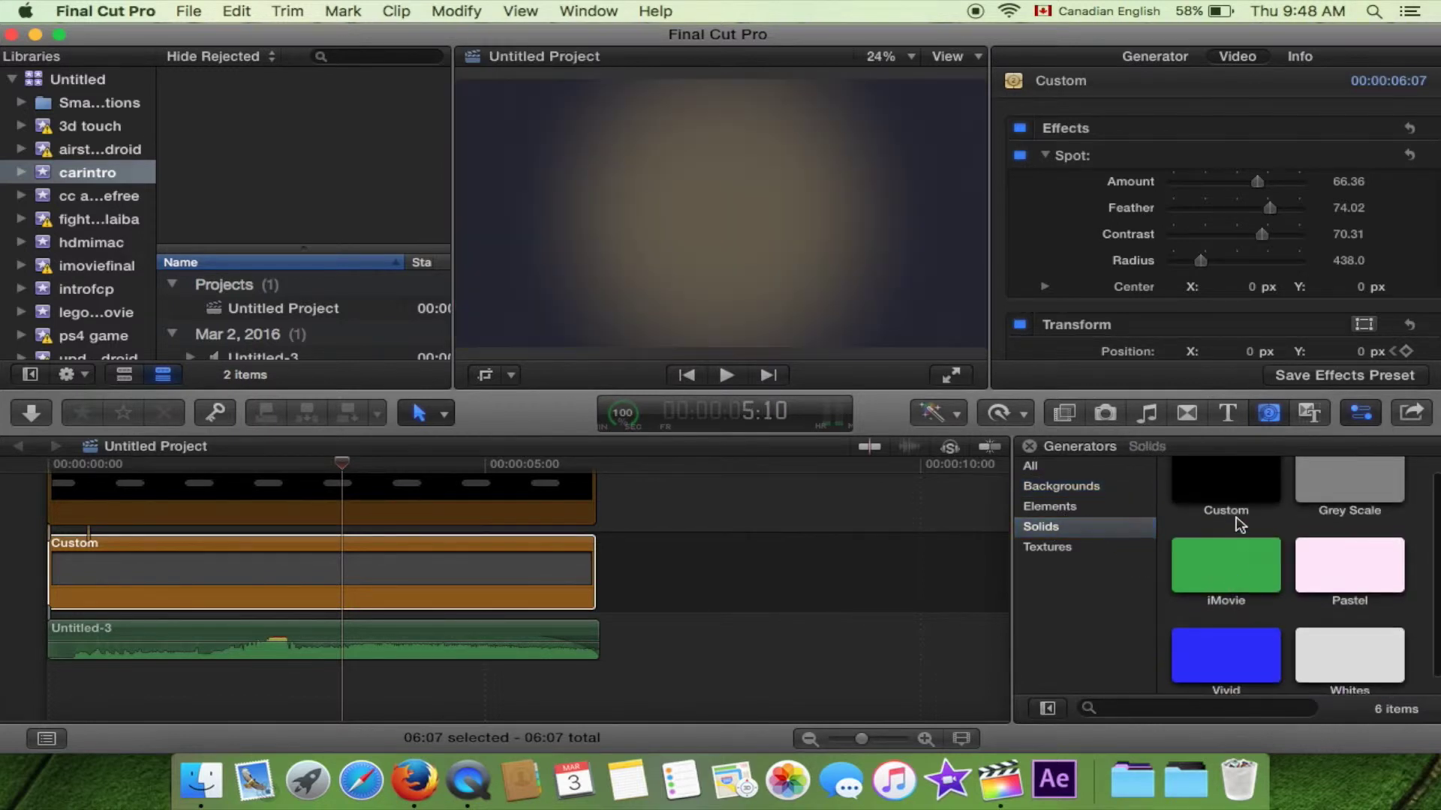
left_click(1234, 492)
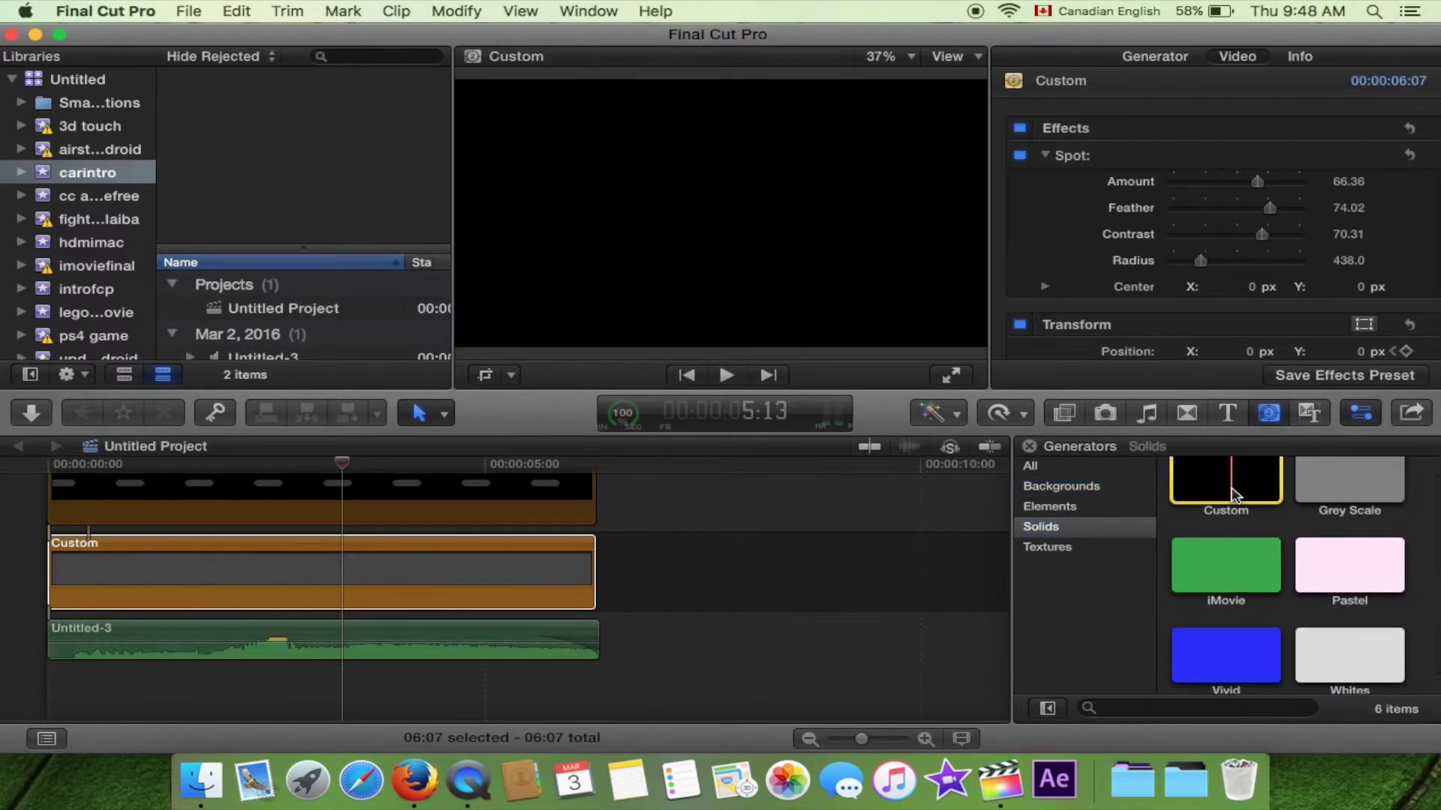
left_click(220, 547)
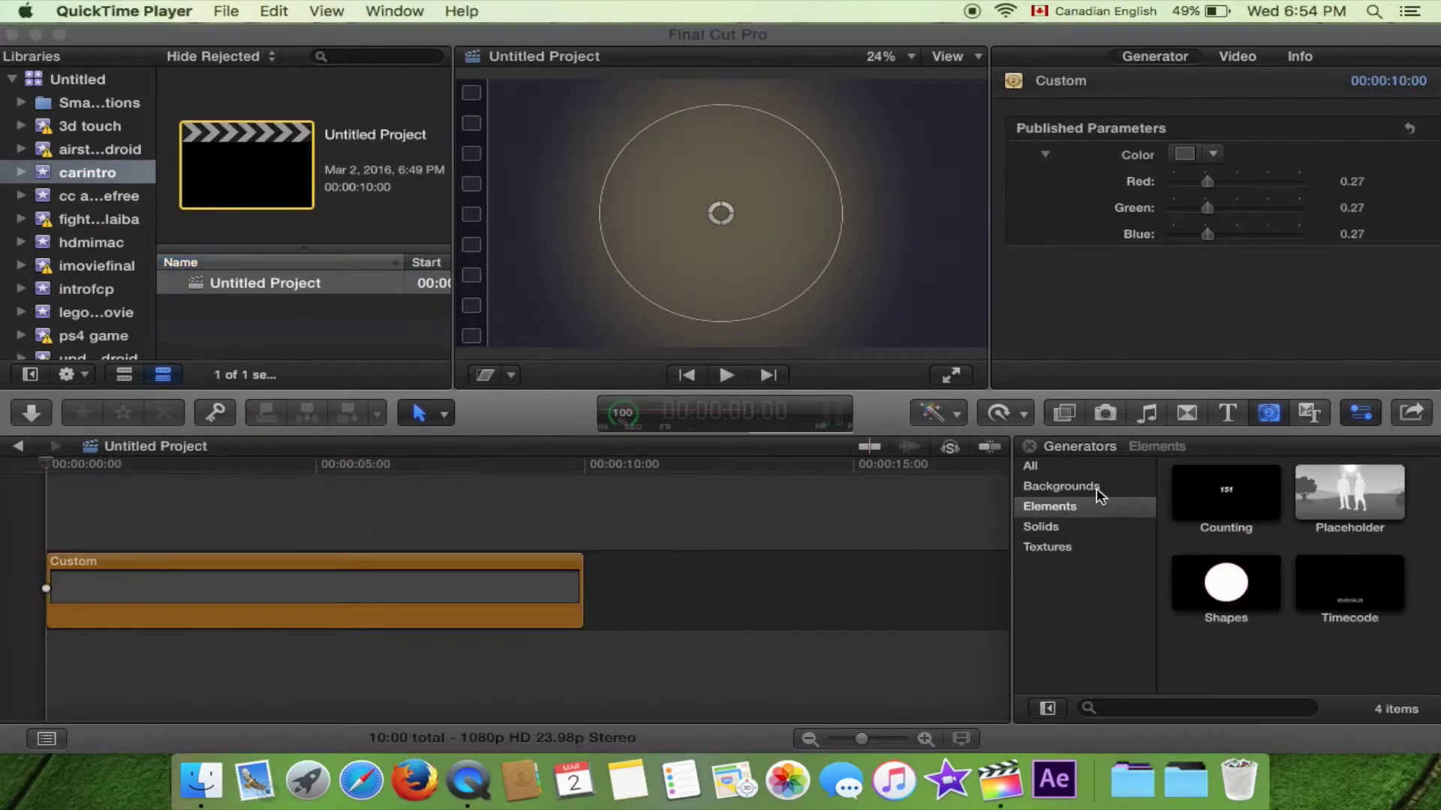
left_click(1057, 536)
left_click(1054, 530)
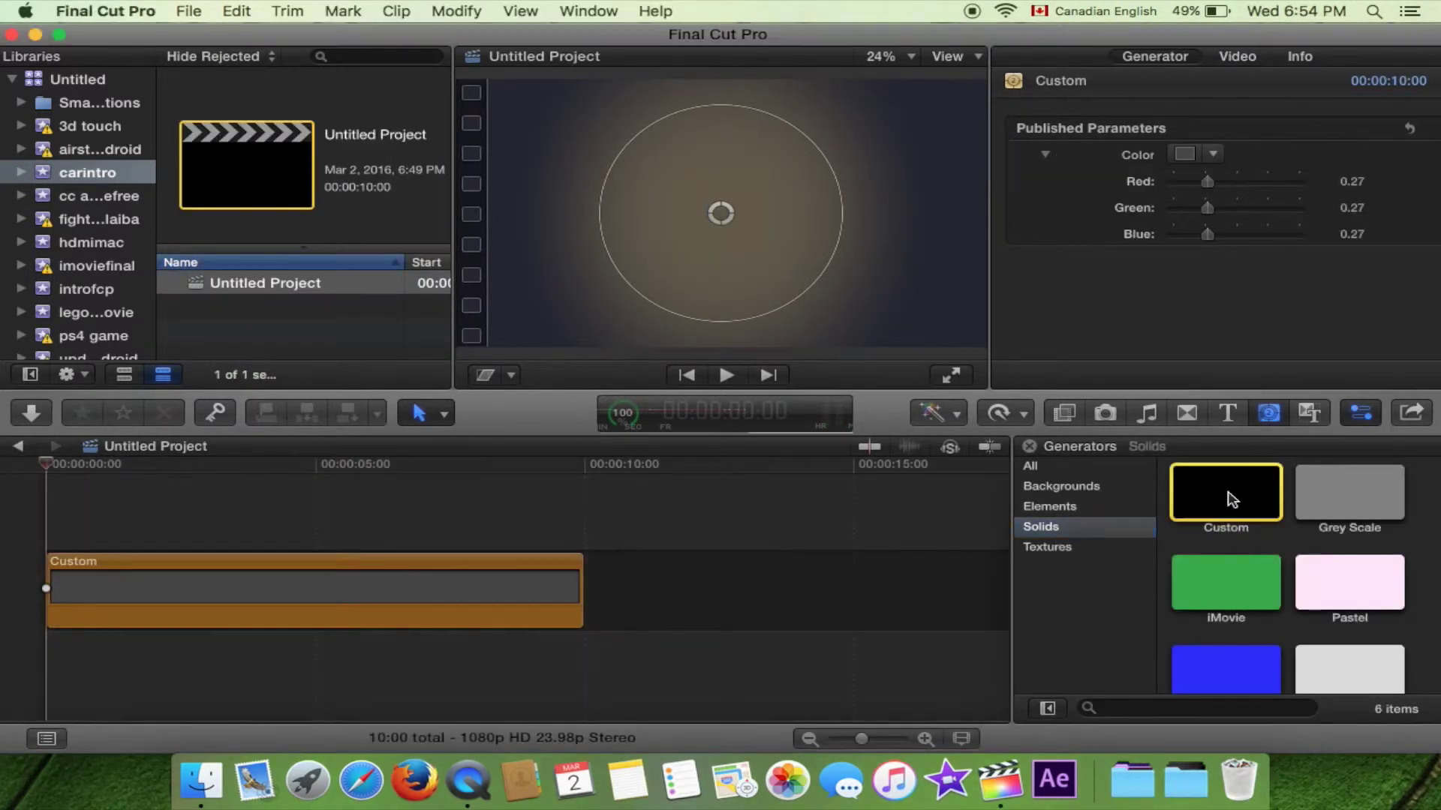
Step: Colour the Custom solid dark grey (0.27 red, green and blue)
left_click(434, 598)
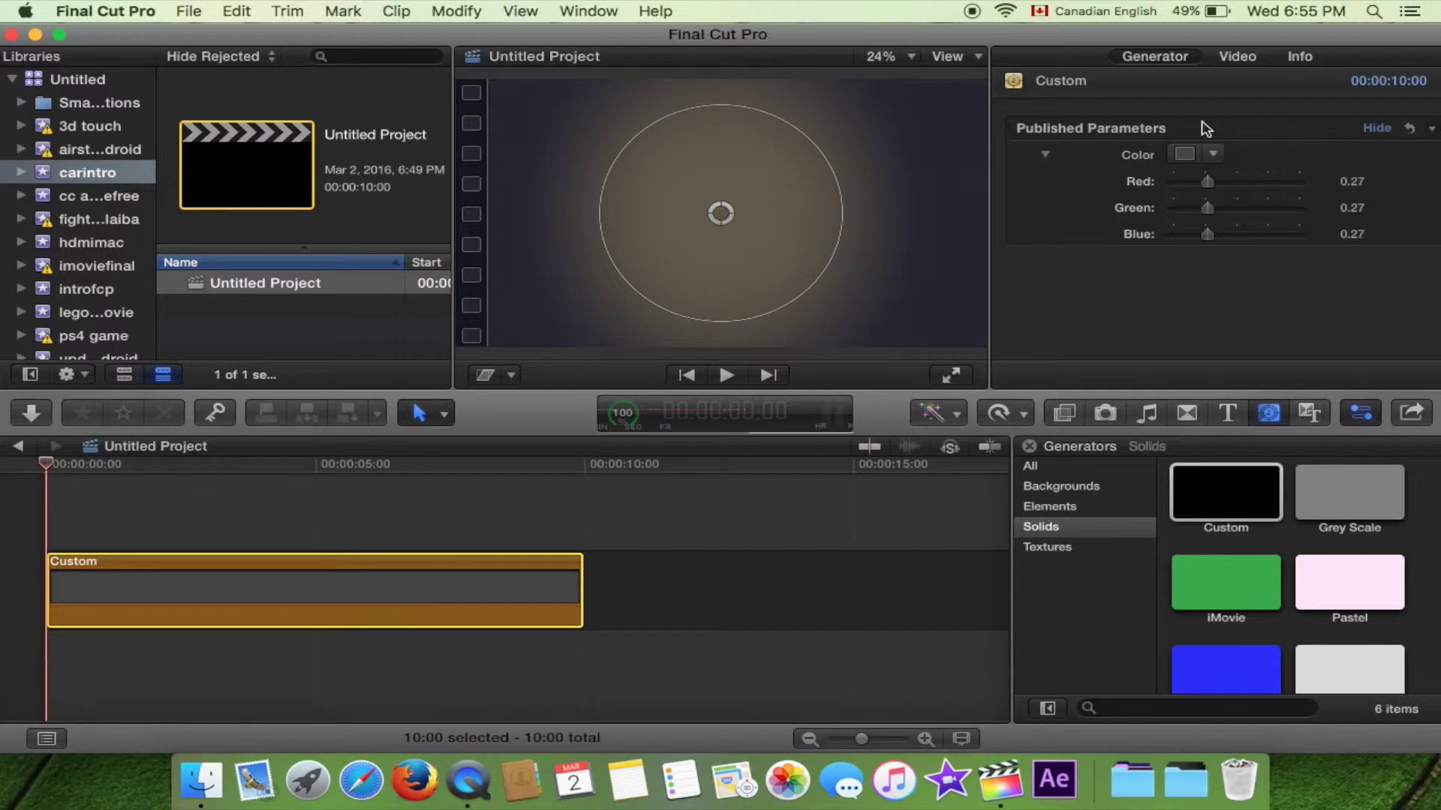
left_click(1184, 154)
mouse_move(1276, 374)
left_mouse_down()
mouse_move(1250, 373)
mouse_move(1296, 338)
mouse_move(1299, 370)
left_mouse_up()
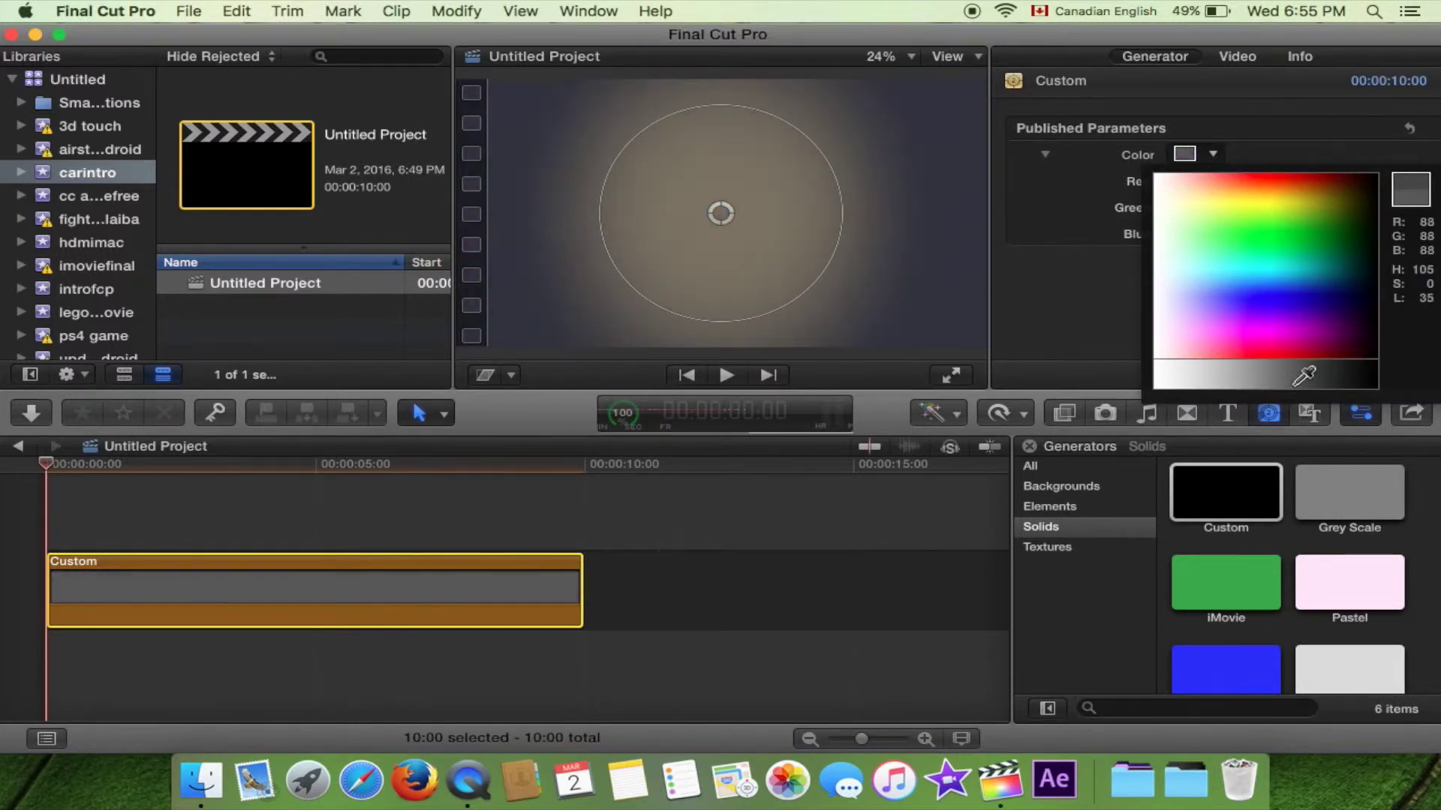
left_click(1299, 394)
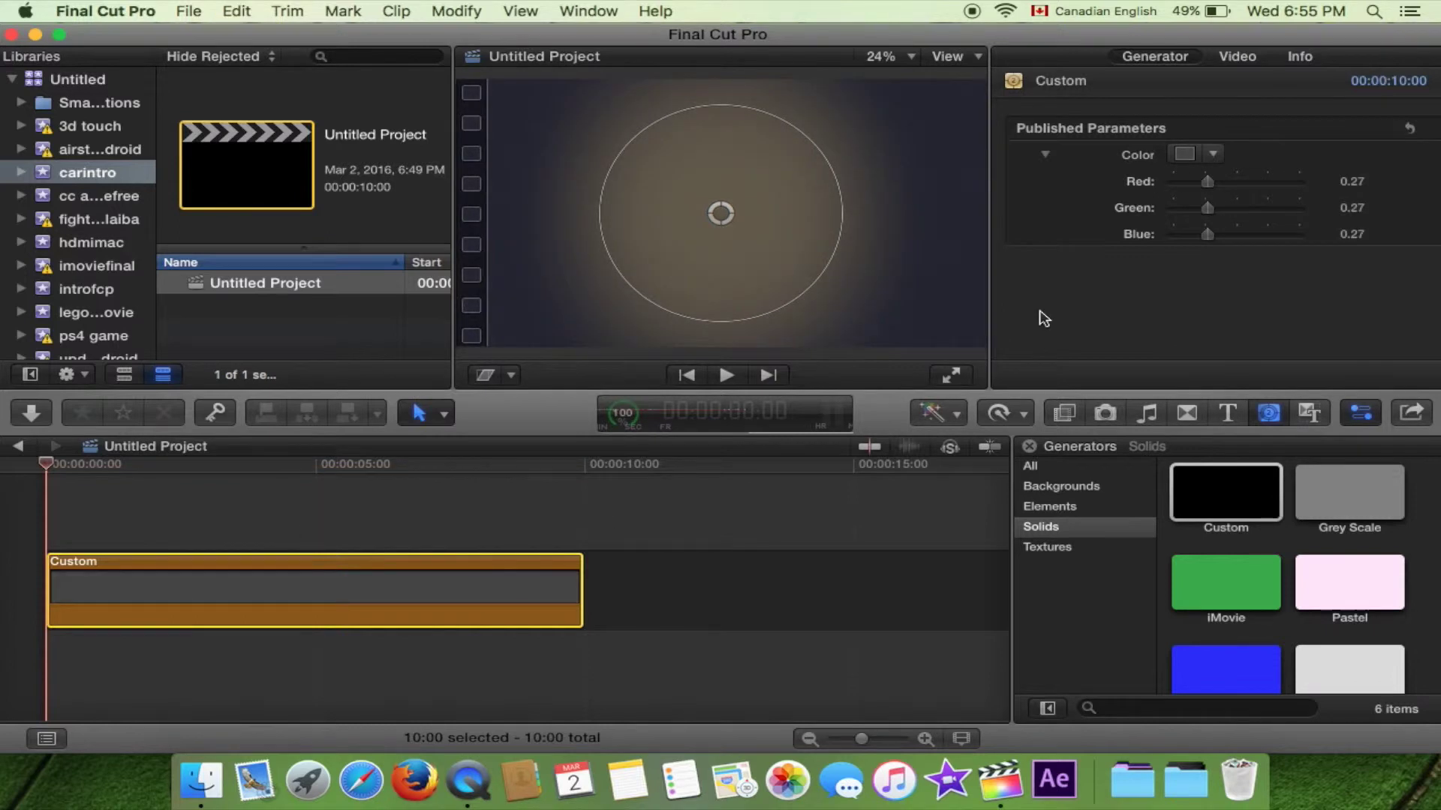
left_click(1098, 525)
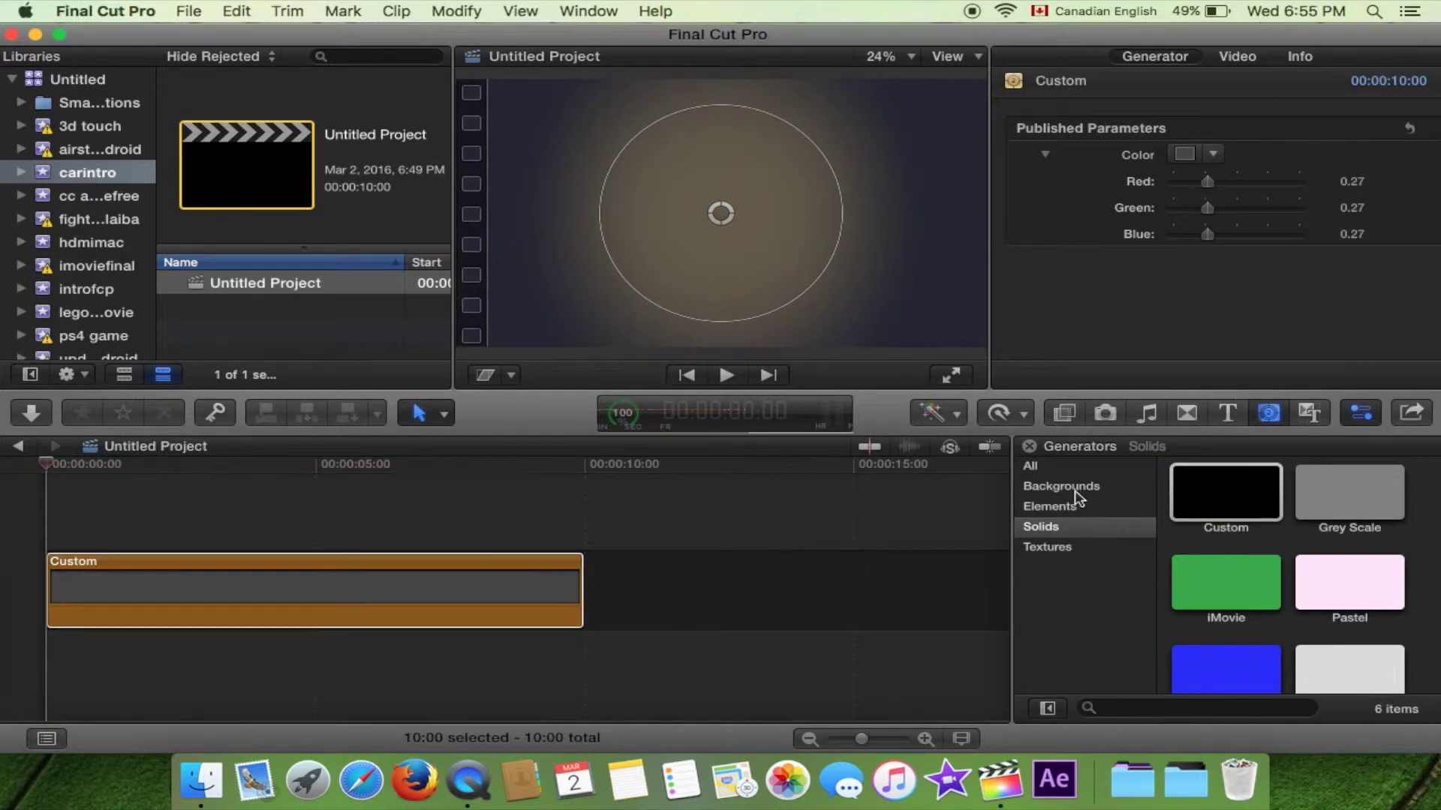
Step: Apply the Spot light effect to the Custom background and raise its Amount to 67.39
left_click(1062, 411)
left_click(1058, 642)
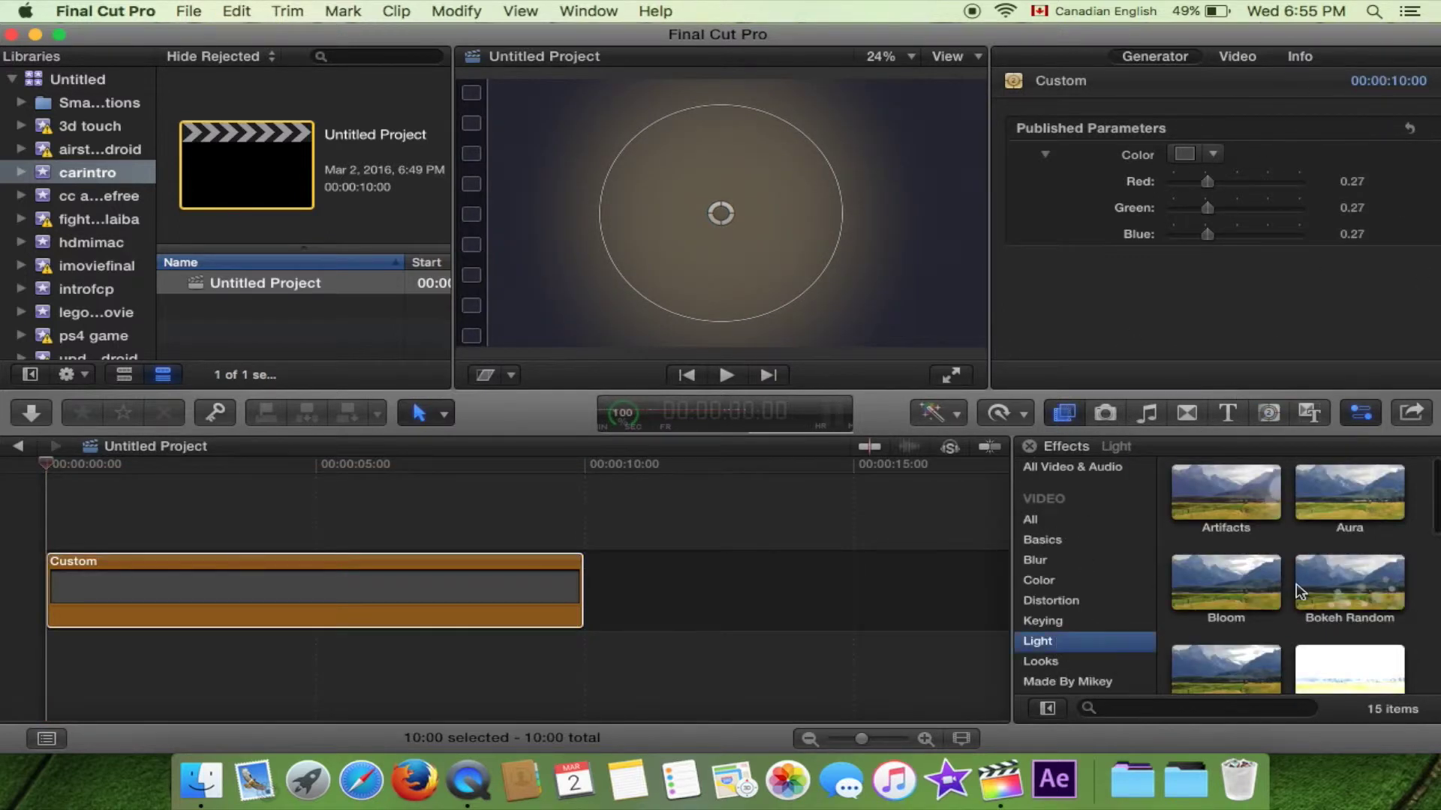
scroll(1230, 570, "down", 10)
left_click(1237, 570)
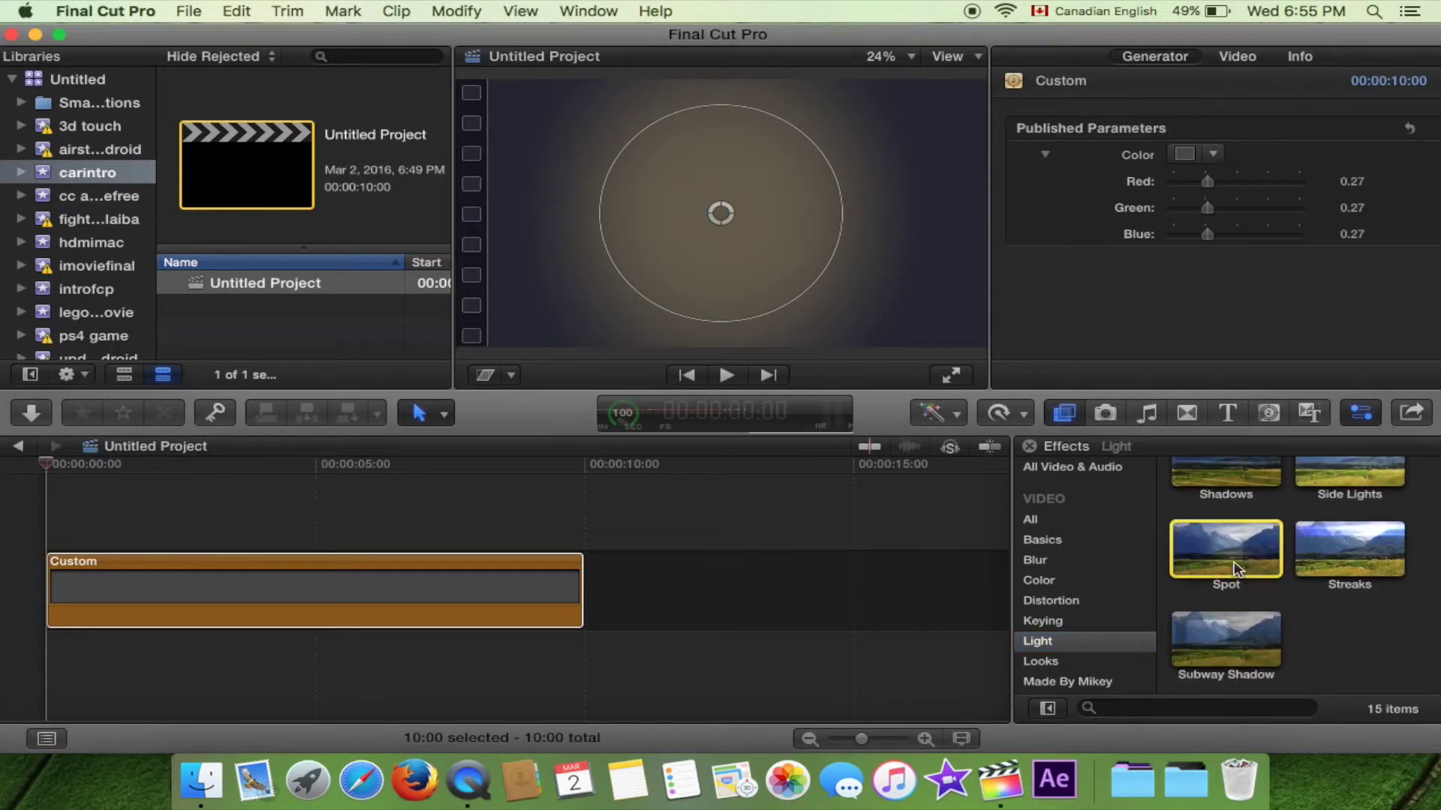
left_click(1235, 56)
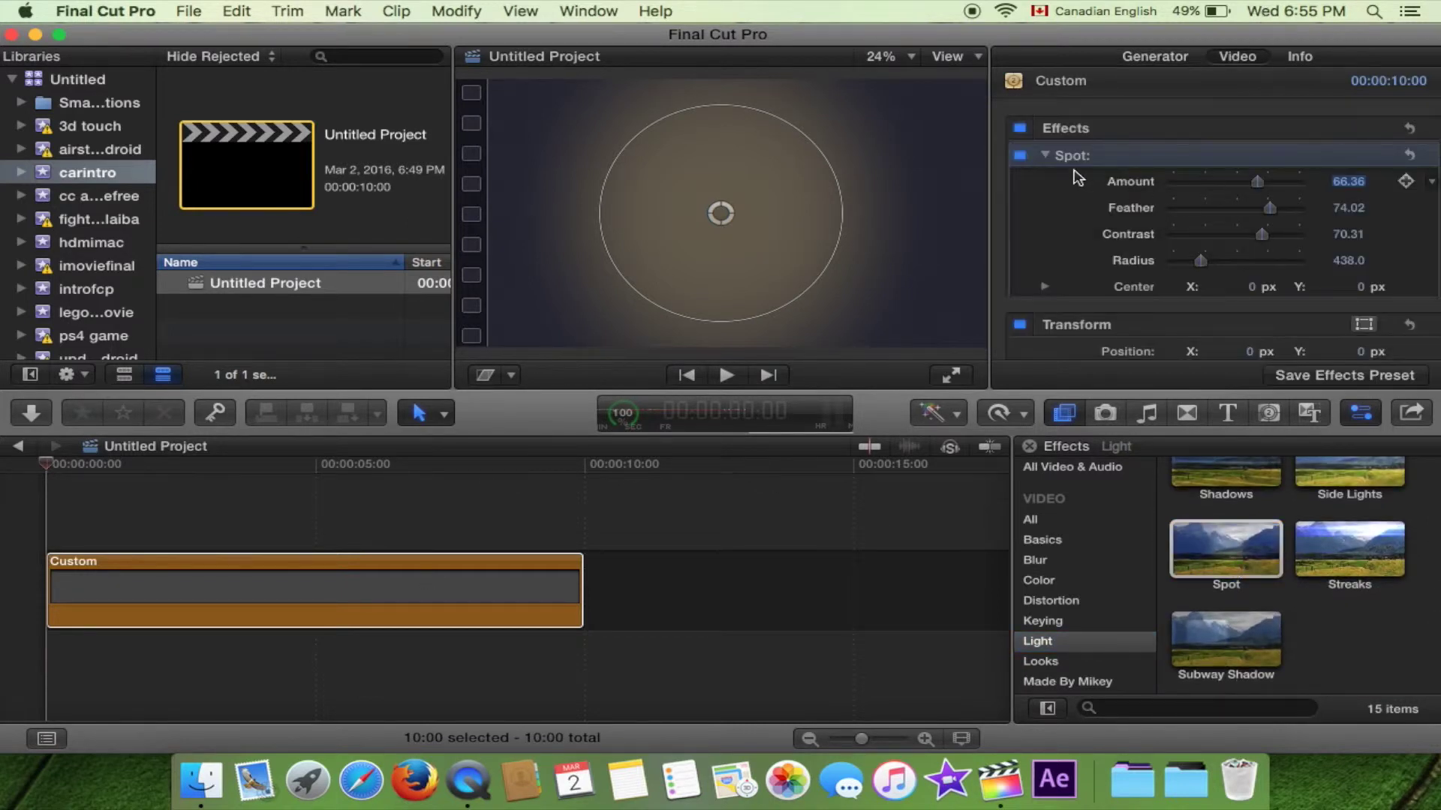
left_click_drag(1258, 183, 1196, 263)
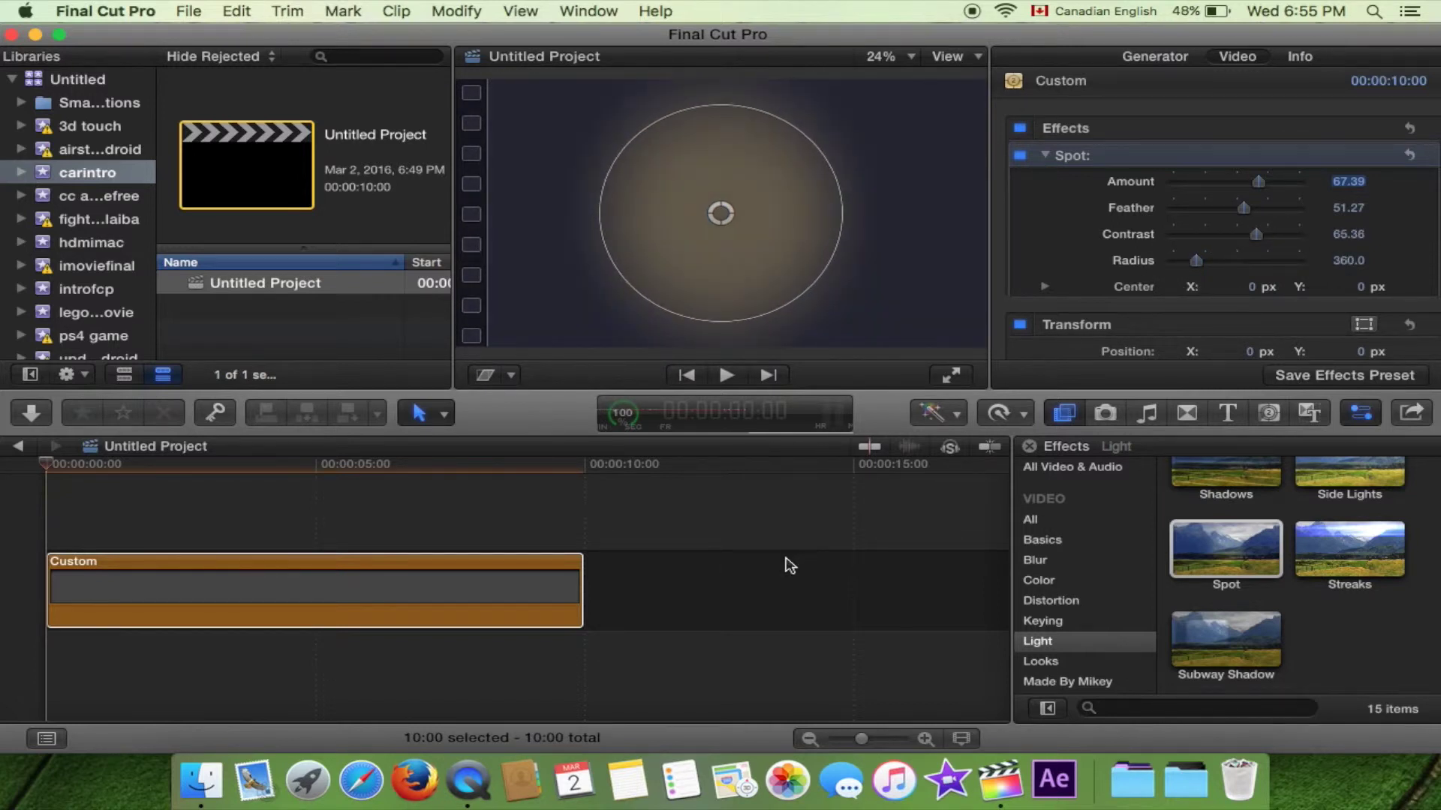
Step: Undo the last spotlight adjustment and redo the background colour change
key("super+z")
left_click(476, 570)
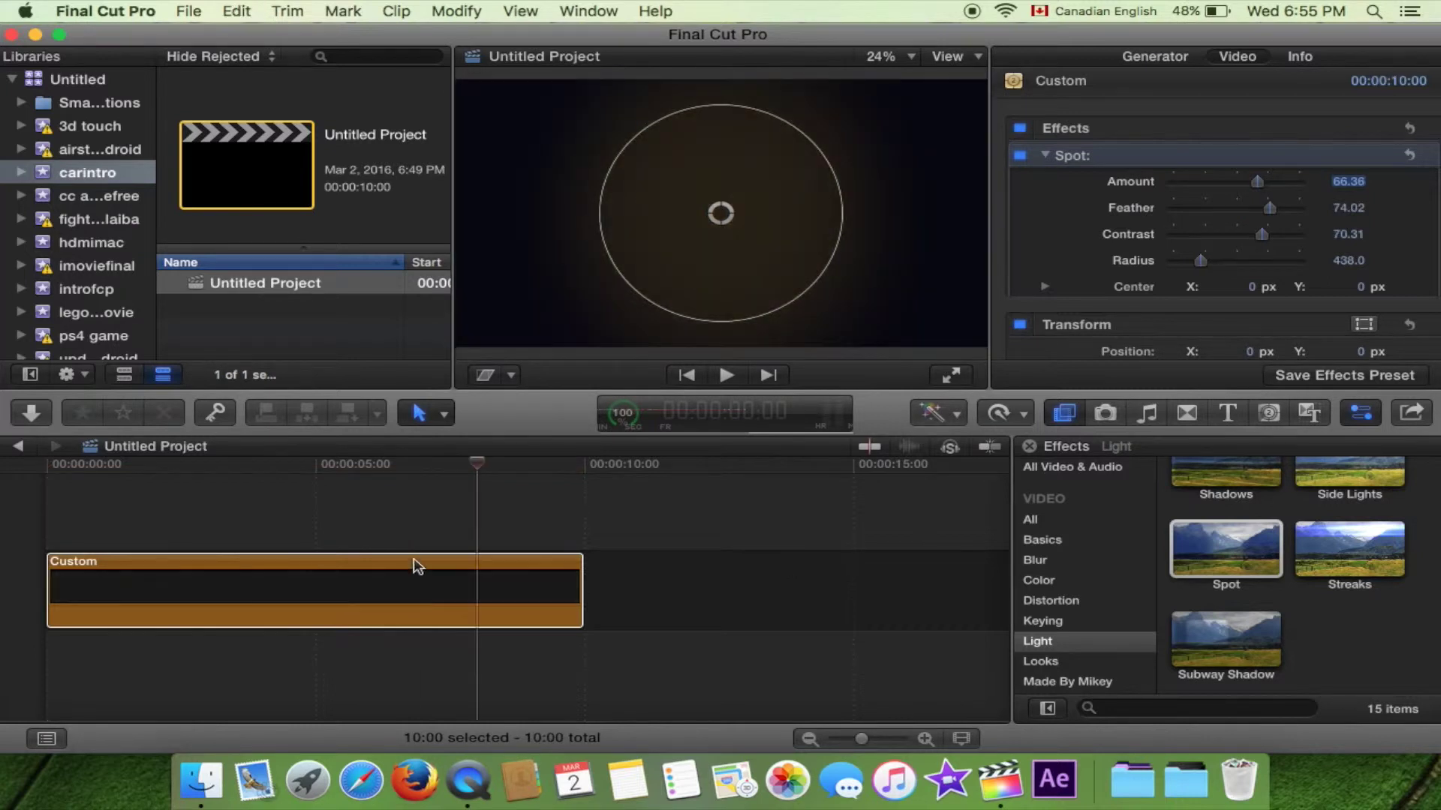
left_click(237, 10)
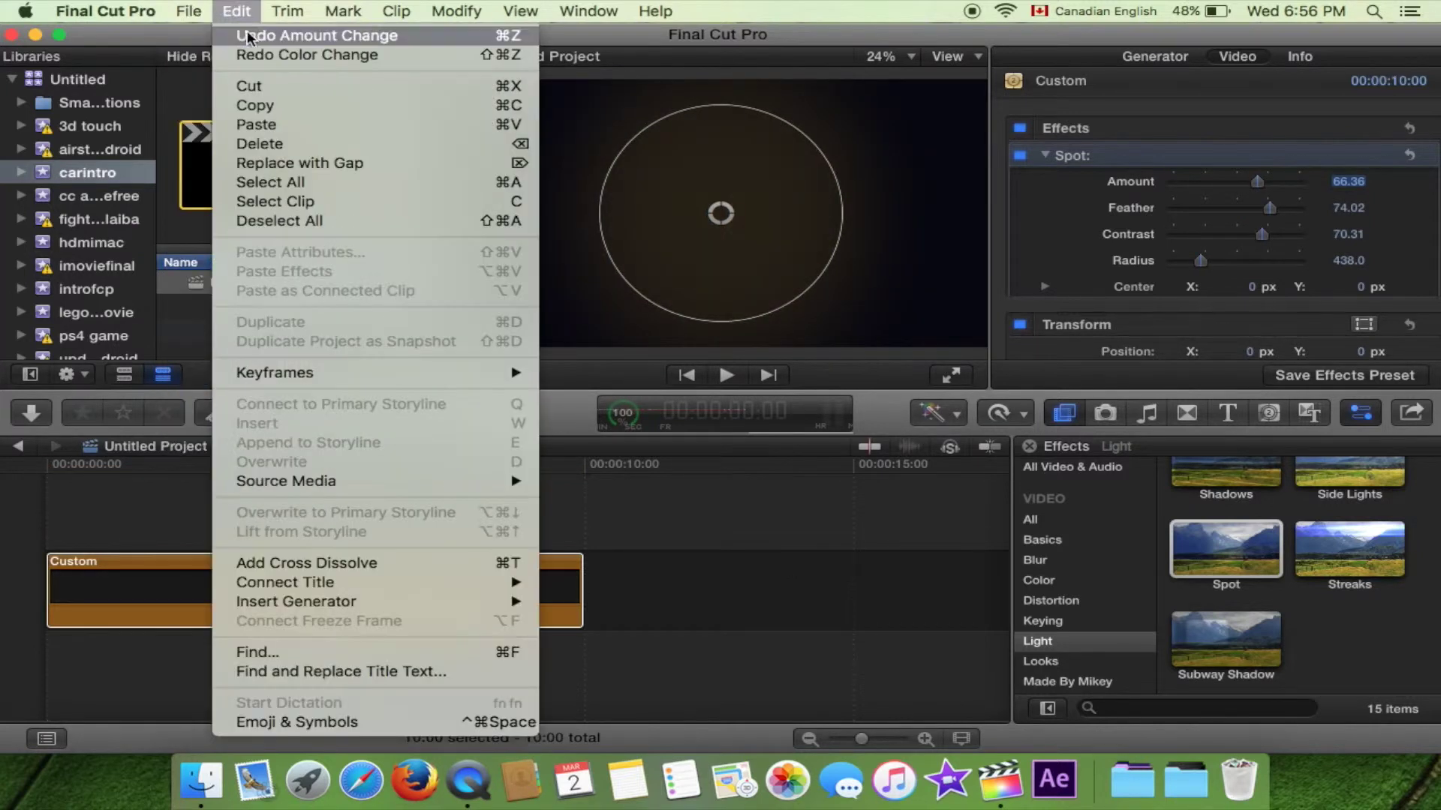
left_click(244, 52)
left_click(431, 536)
key("alt+super+1")
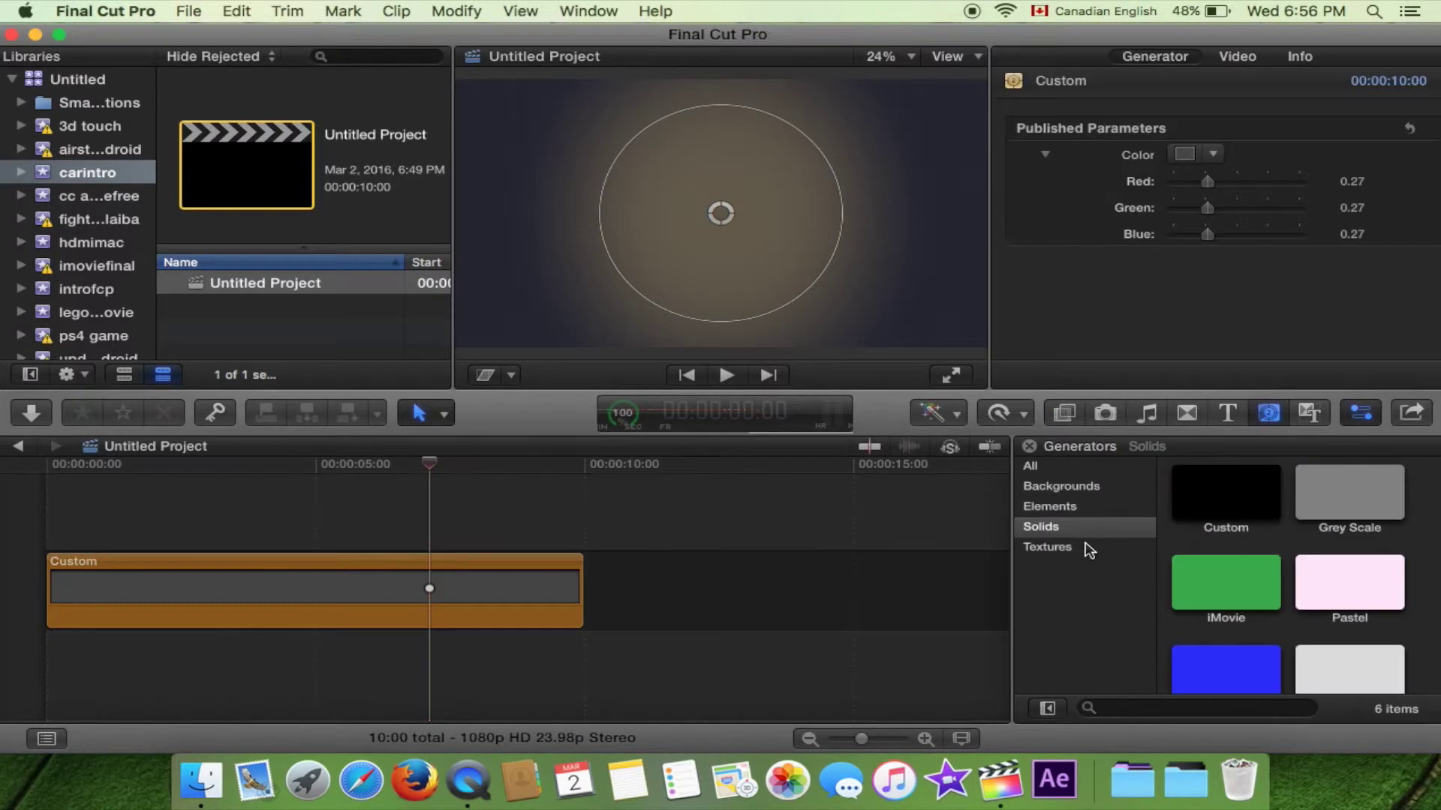
Step: Place a Shapes element above Custom as a Rectangle with Roundness 36.01
left_click(1065, 505)
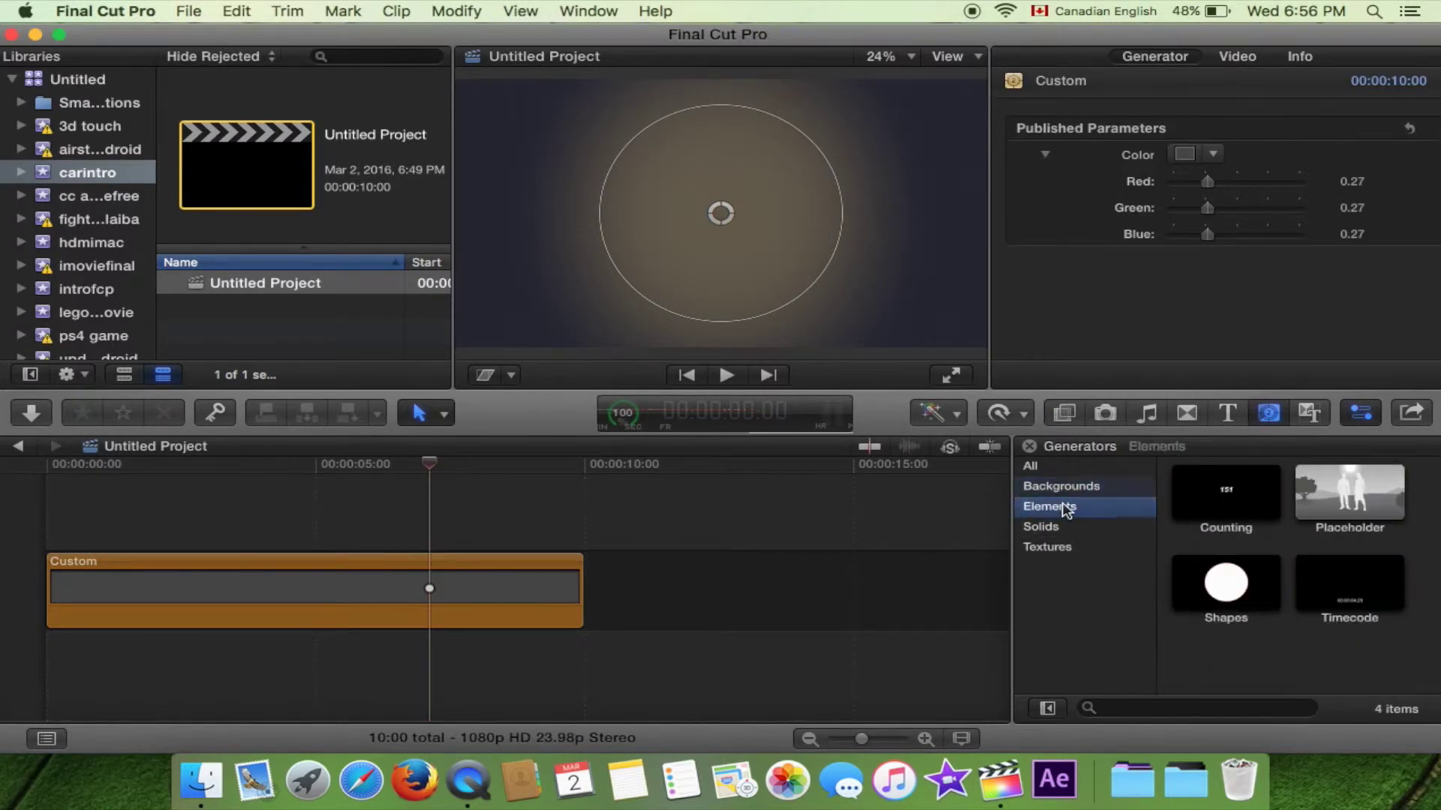
left_click_drag(1223, 582, 38, 505)
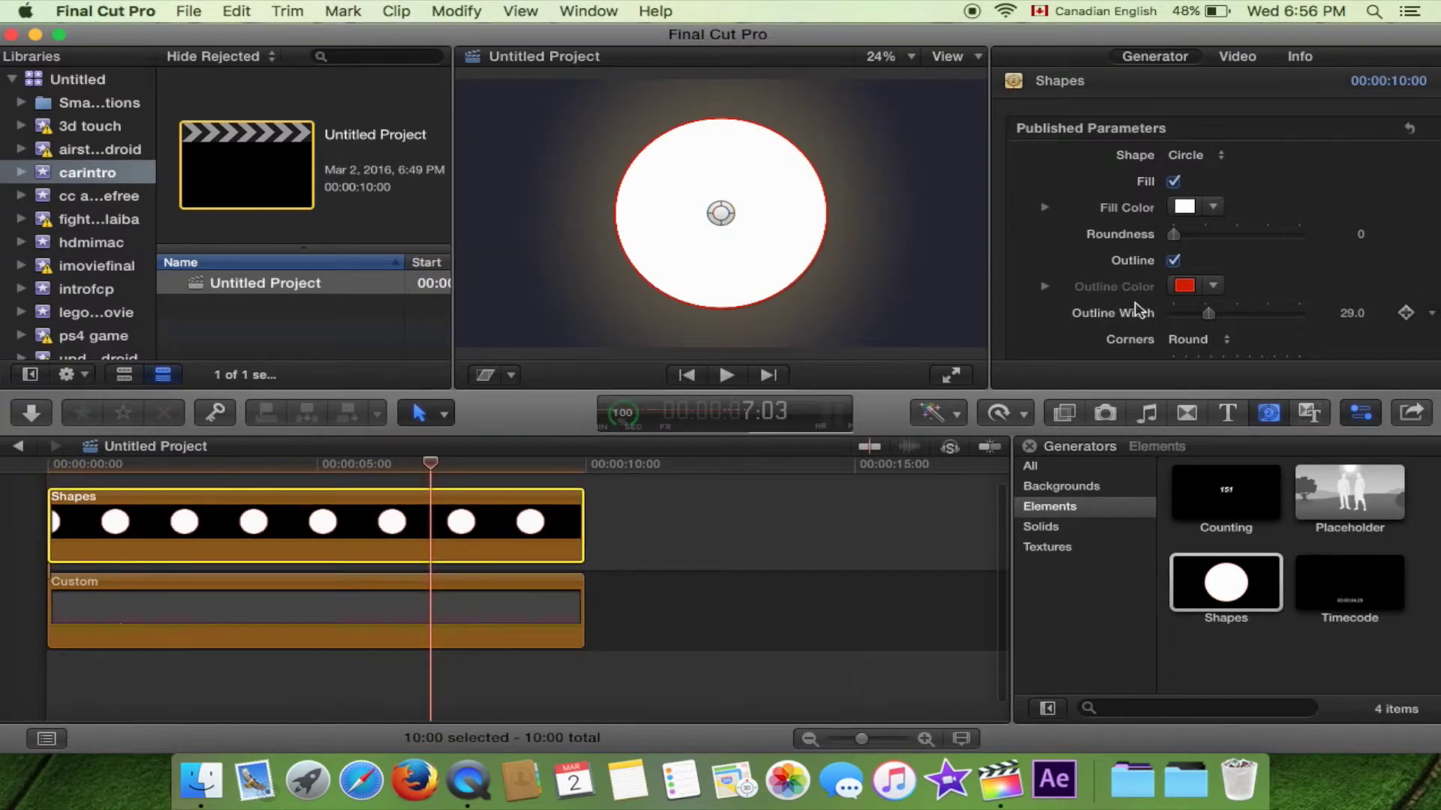
left_click(1216, 156)
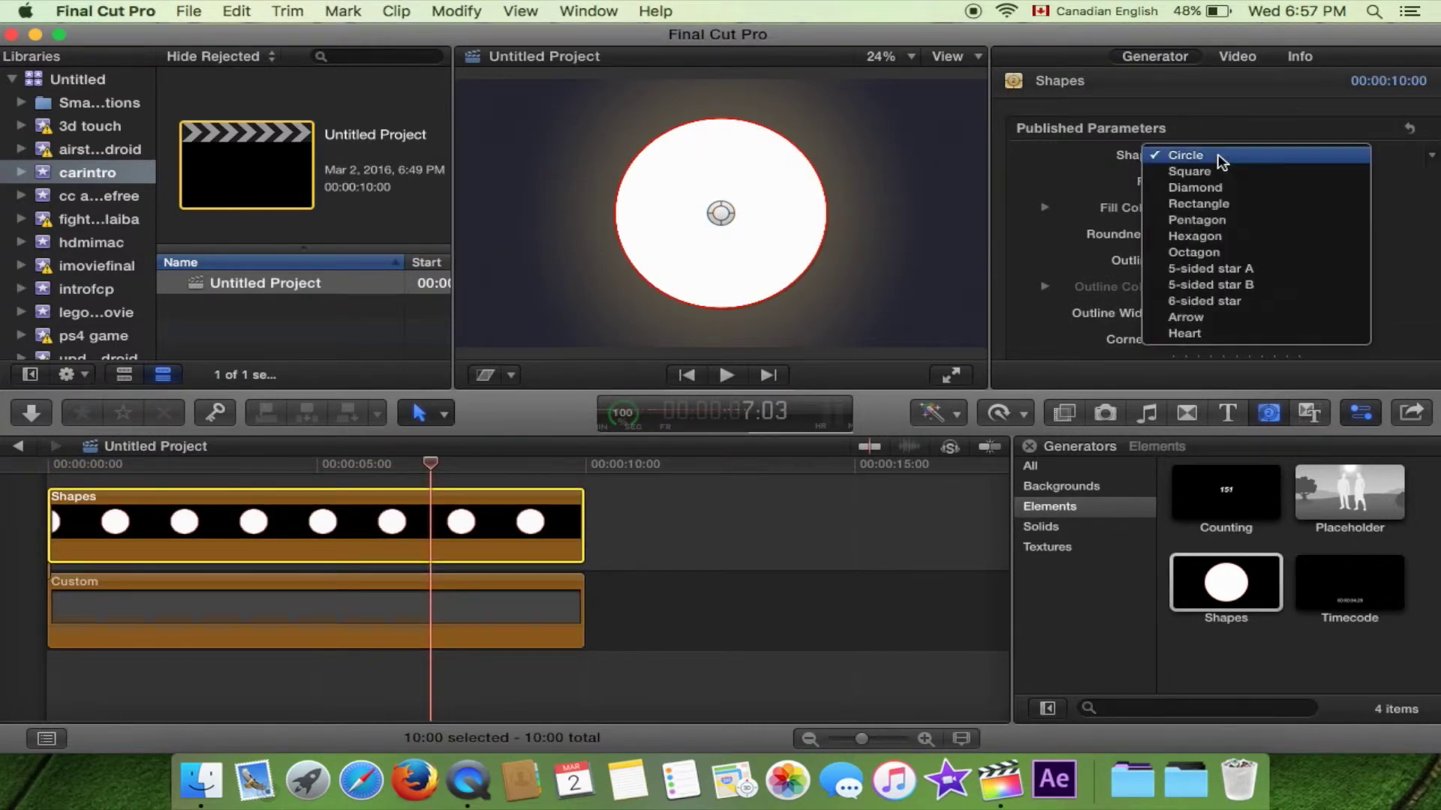
left_click(1225, 204)
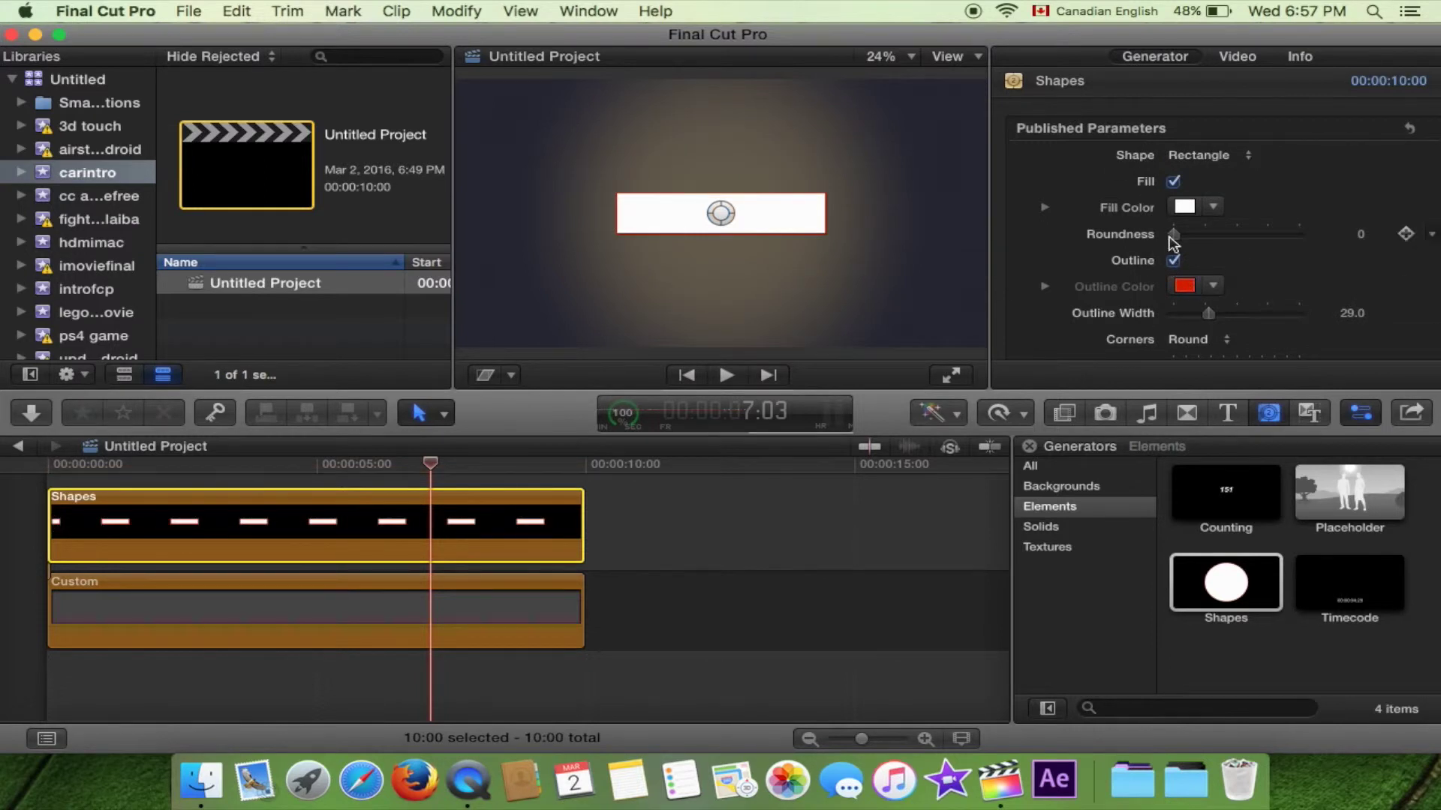
left_click_drag(1173, 234, 1199, 237)
scroll(1276, 262, "down", 3)
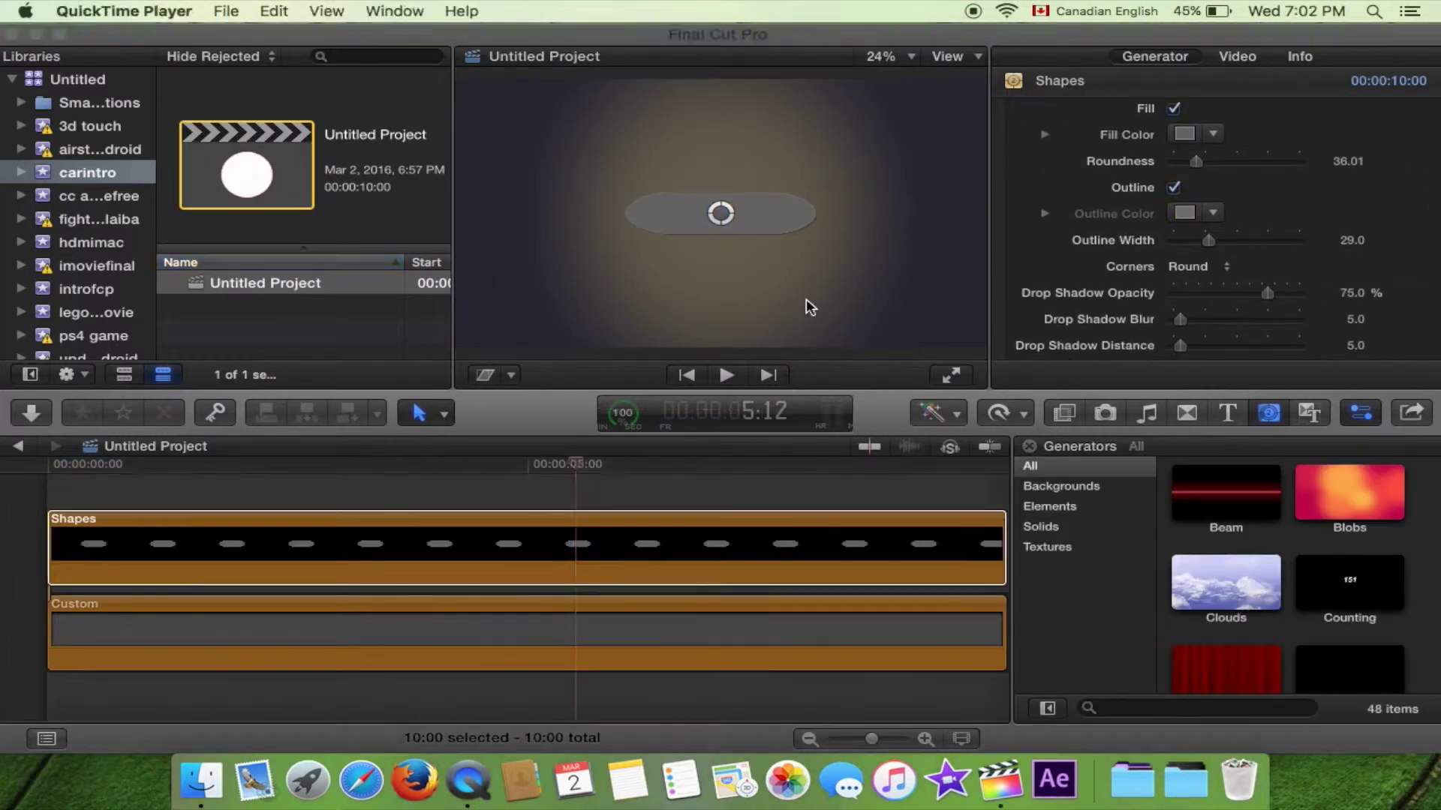
left_click(809, 306)
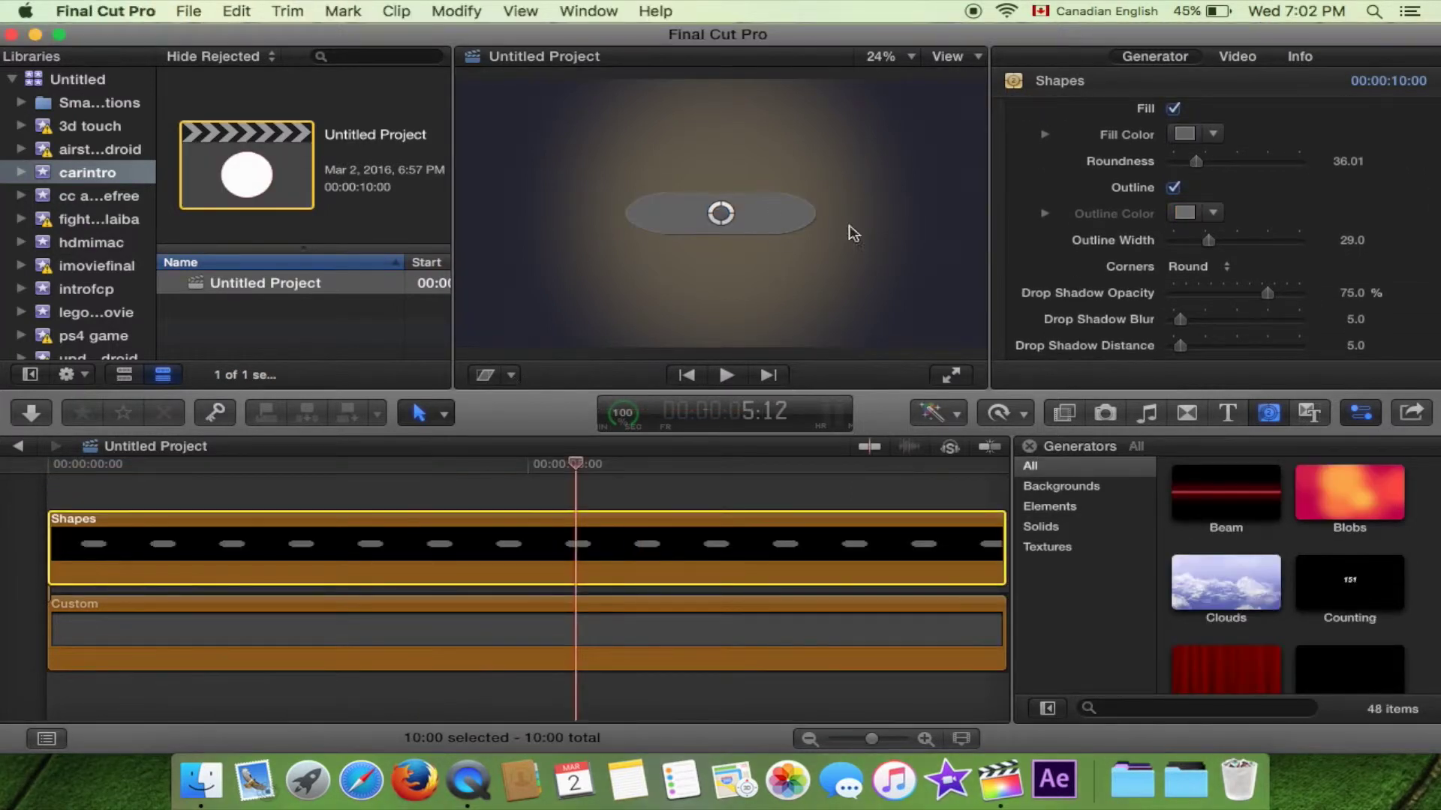
Step: Shrink the pill into a small tick mark with Roundness 16.21
left_click(484, 375)
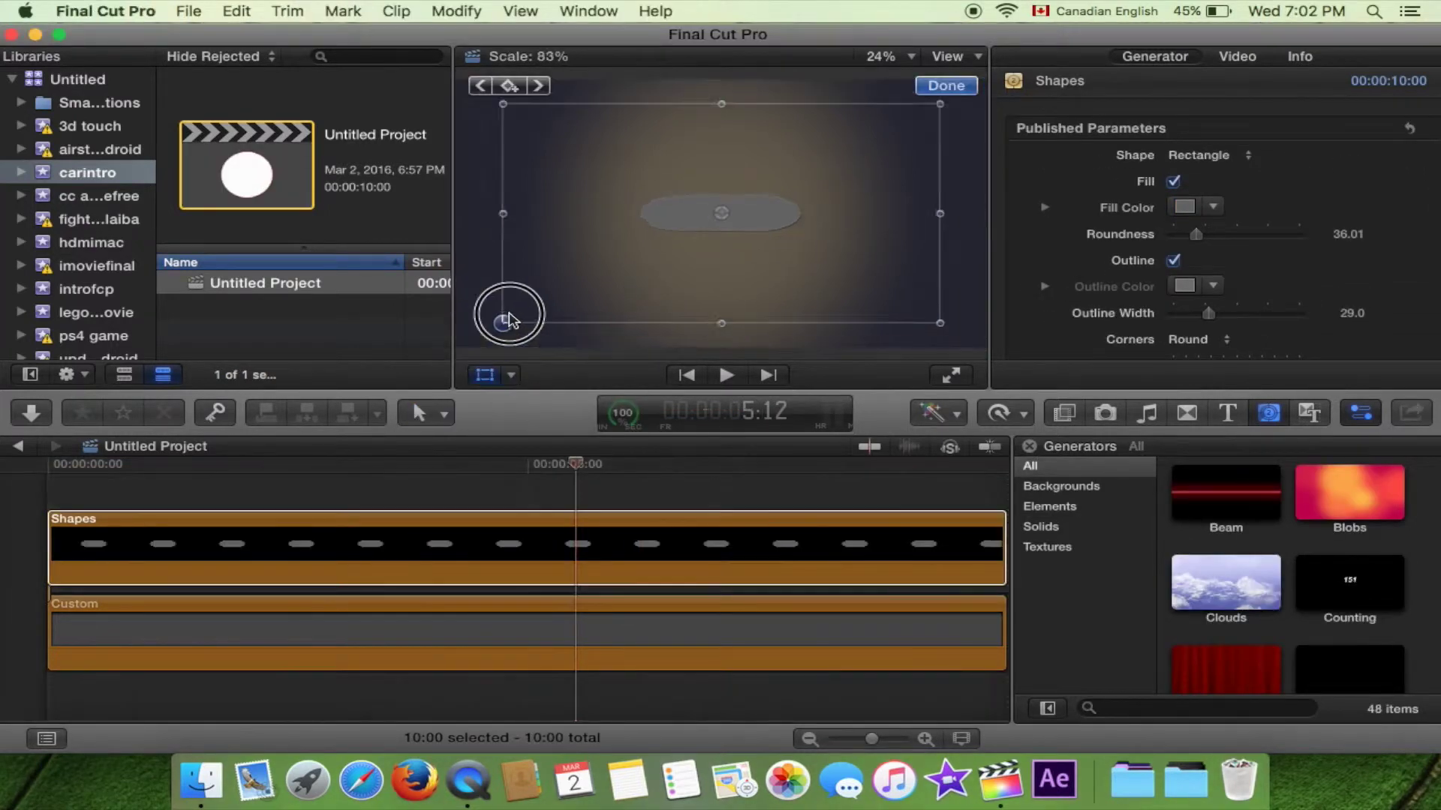
left_click_drag(508, 319, 640, 255)
scroll(1200, 330, "down", 1)
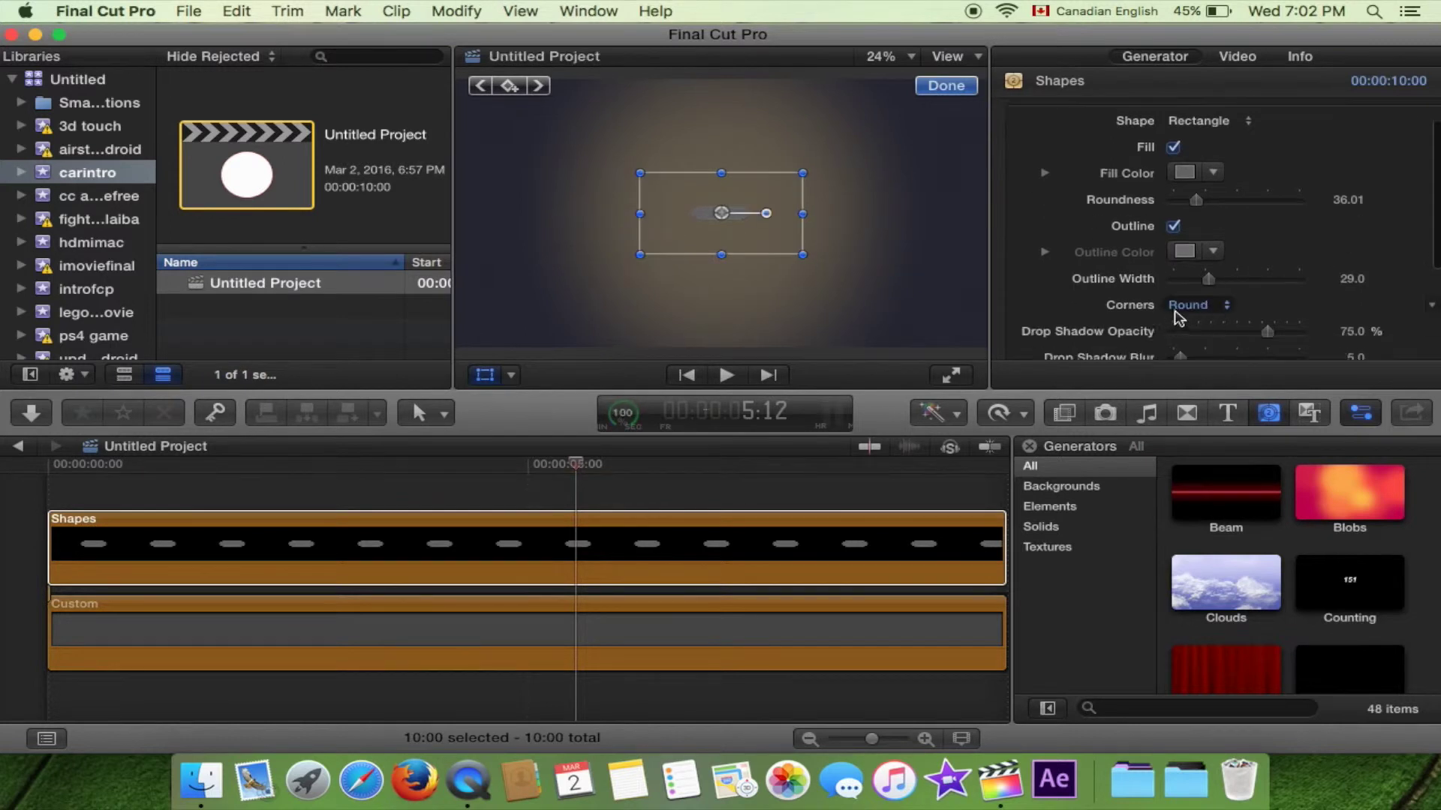
left_click_drag(1196, 200, 1184, 200)
left_click_drag(656, 253, 771, 214)
left_click(725, 214)
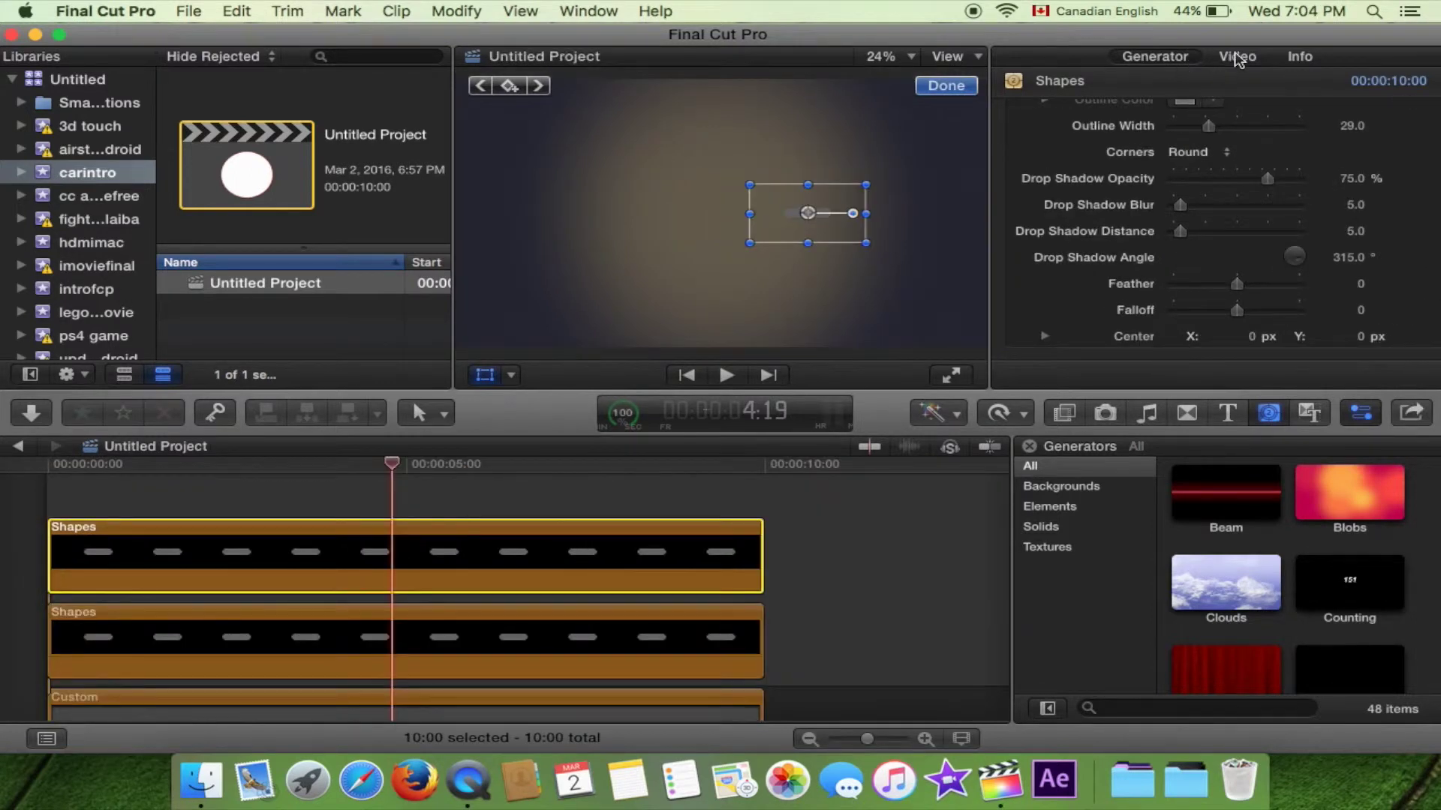
Step: Rotate the tick mark to 90 degrees and reselect the Shapes clip
left_click_drag(854, 216, 797, 173)
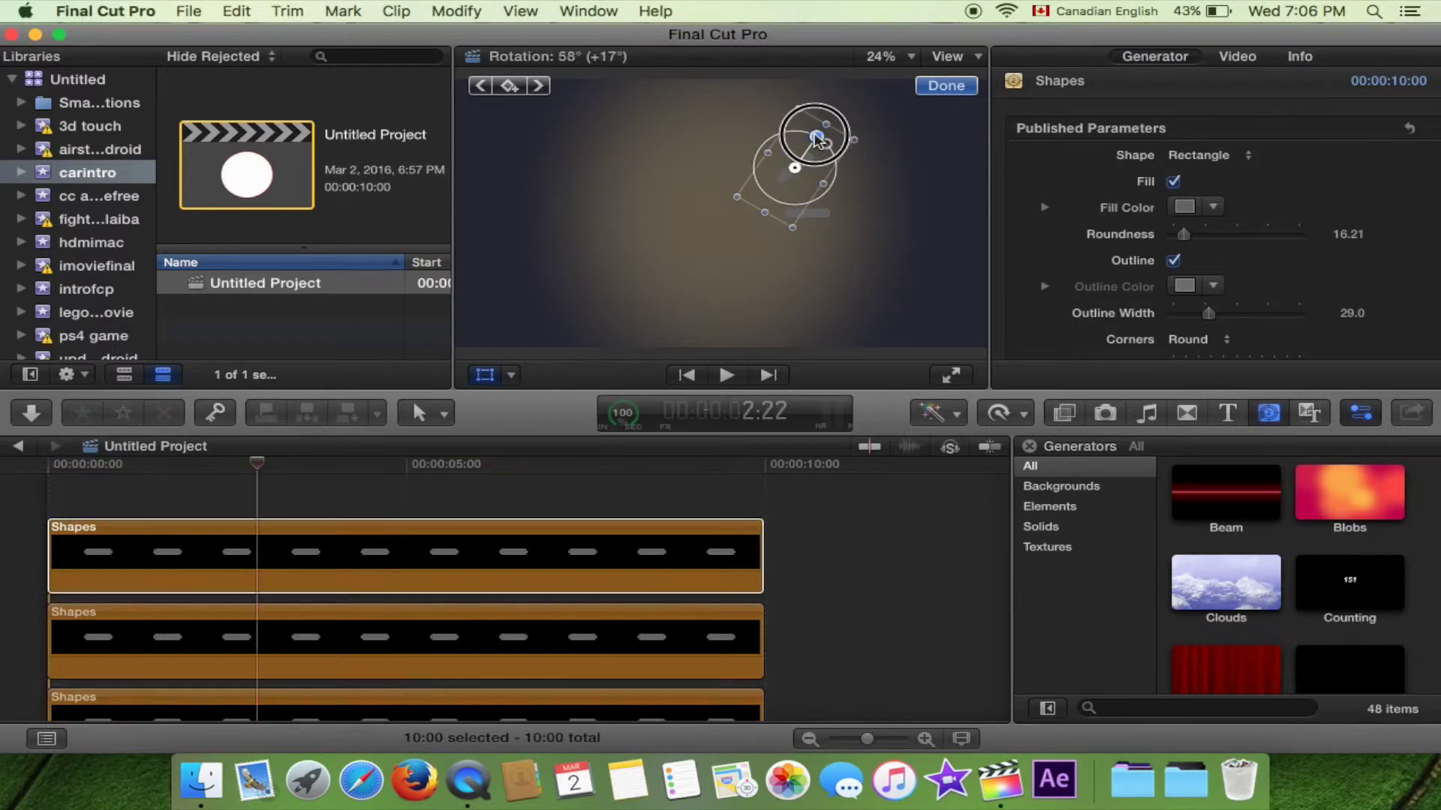
left_click_drag(792, 132, 749, 105)
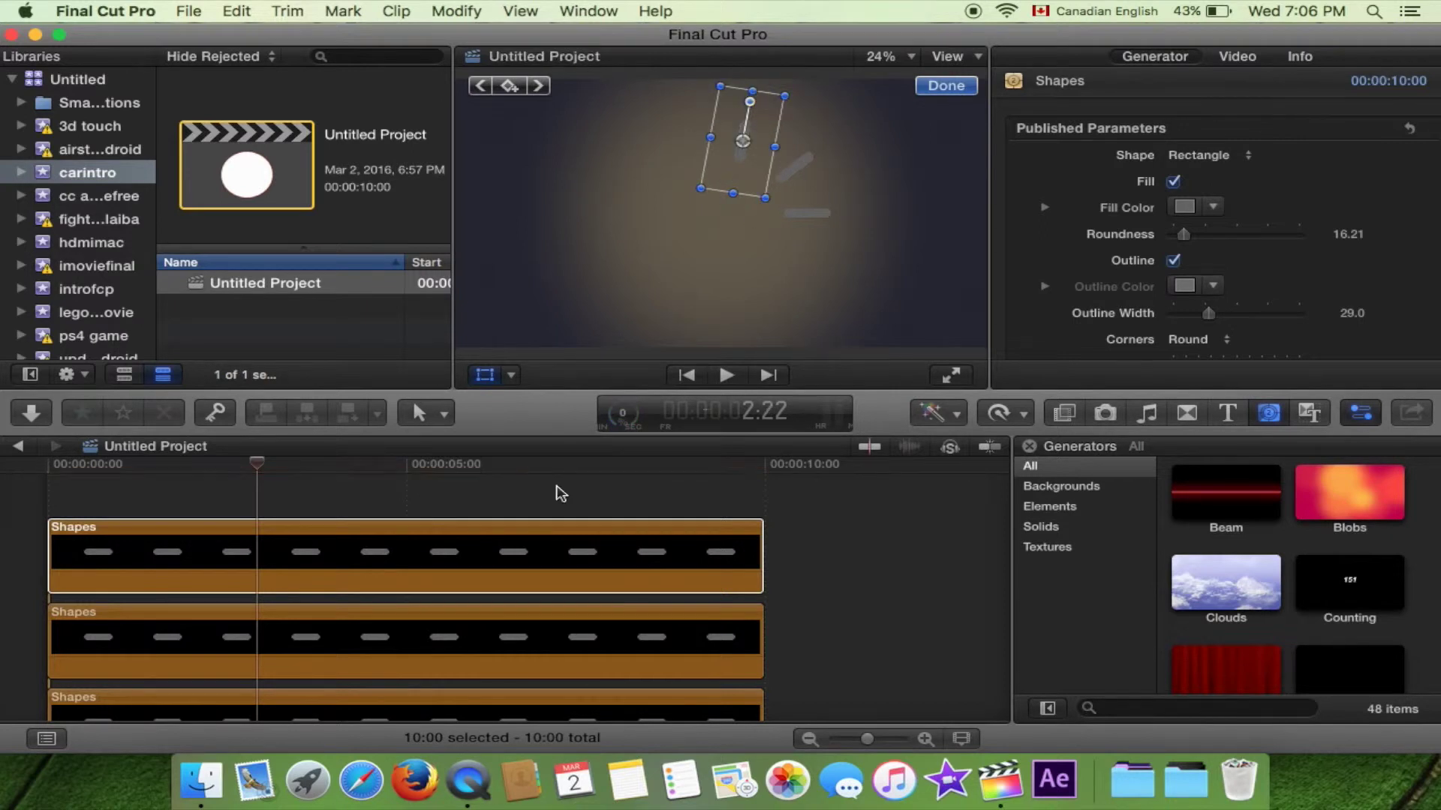
left_click(131, 488)
left_click(1096, 526)
left_click(1081, 507)
left_click(801, 530)
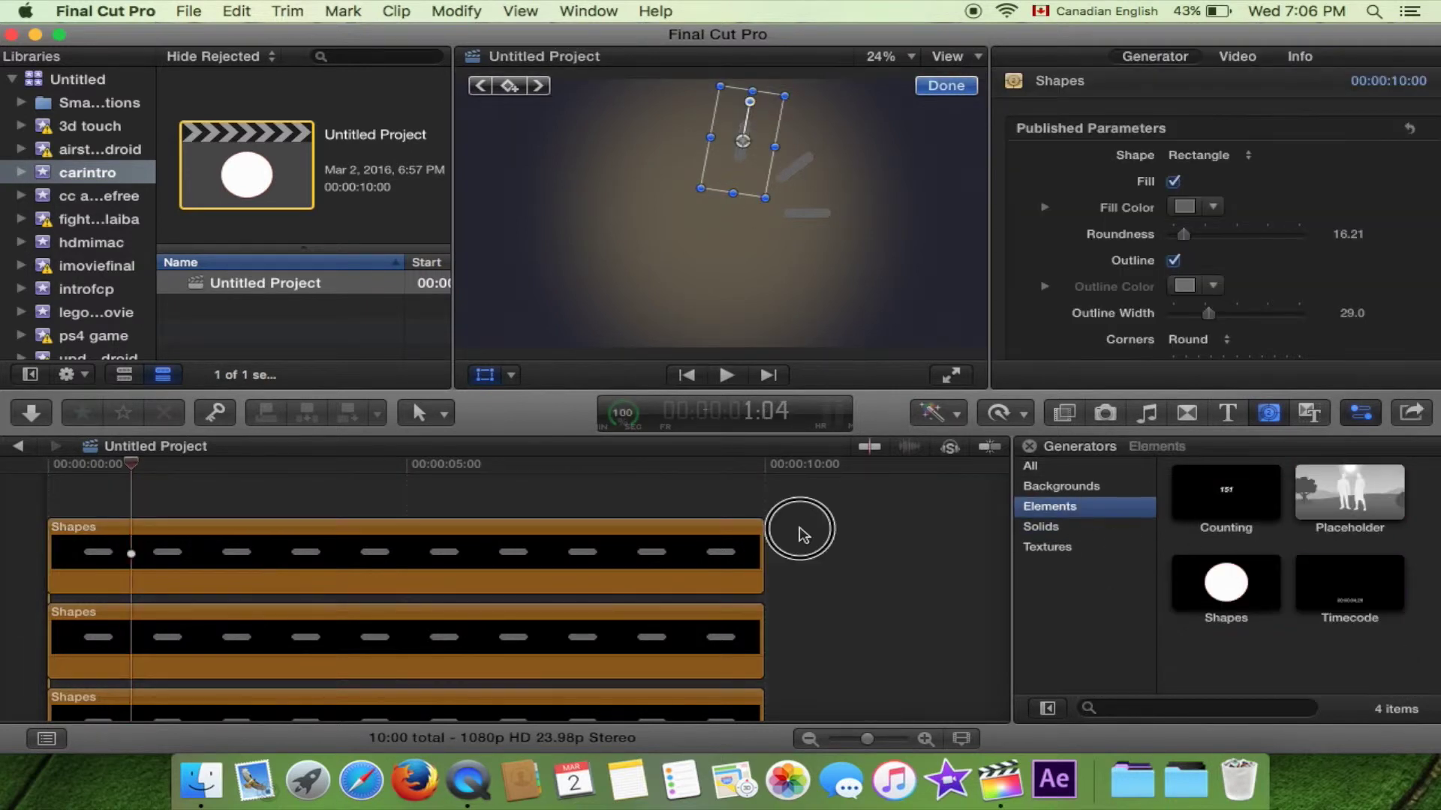
left_click(155, 485)
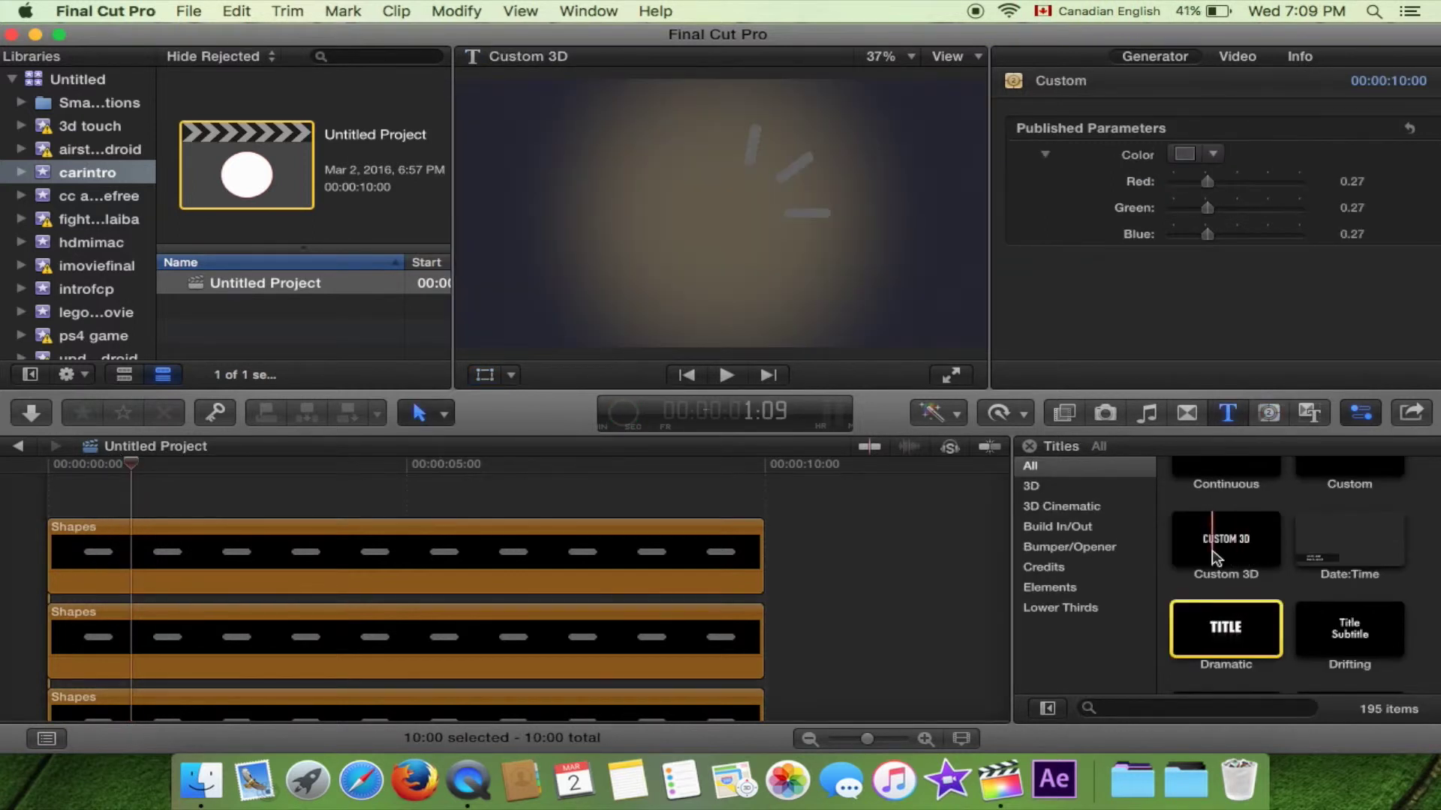
Step: Add Custom 3D titles TJHD and red Carlech, turning Carlech 64° around its vertical axis
scroll(1216, 559, "up", 2)
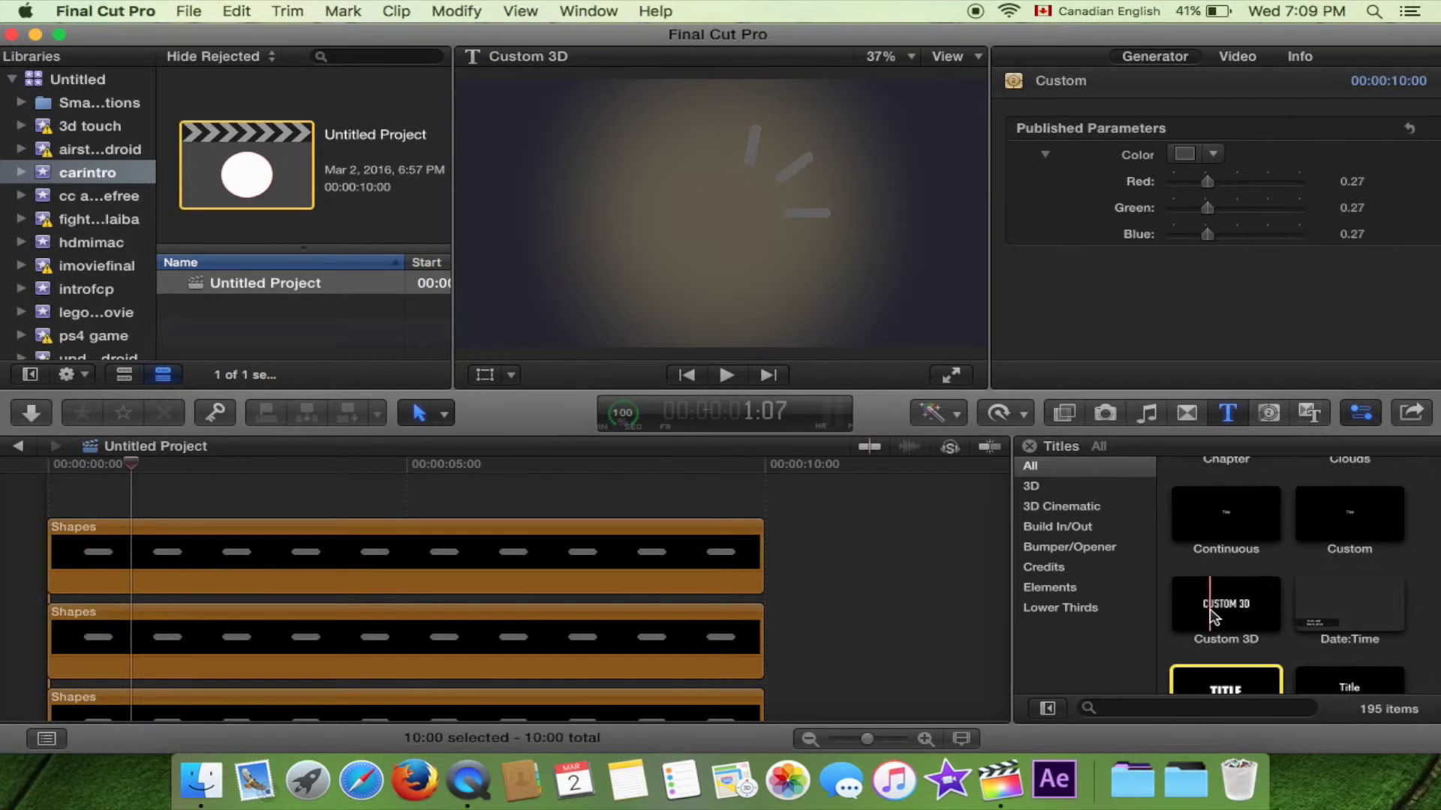
left_click(1213, 617)
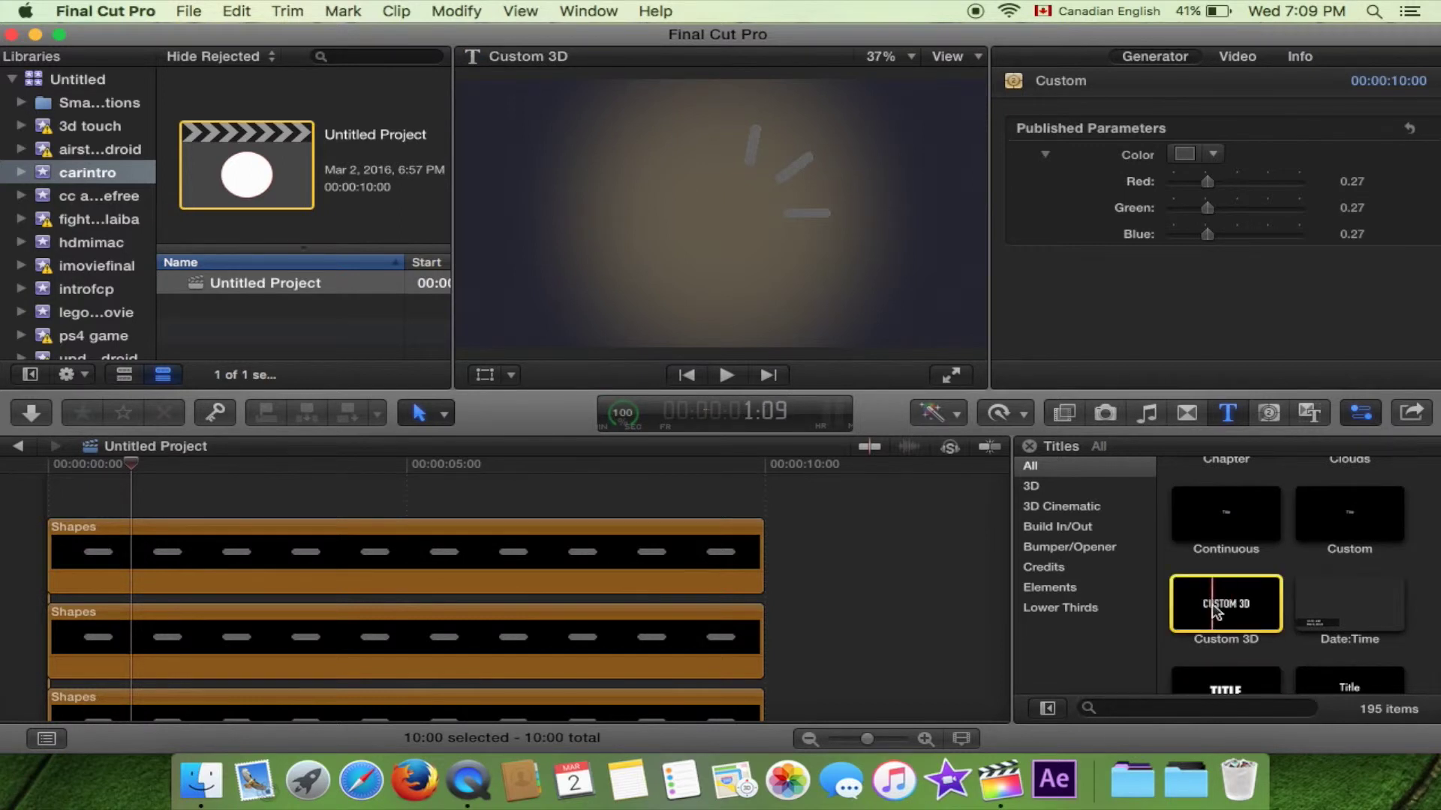
scroll(1215, 632, "up", 3)
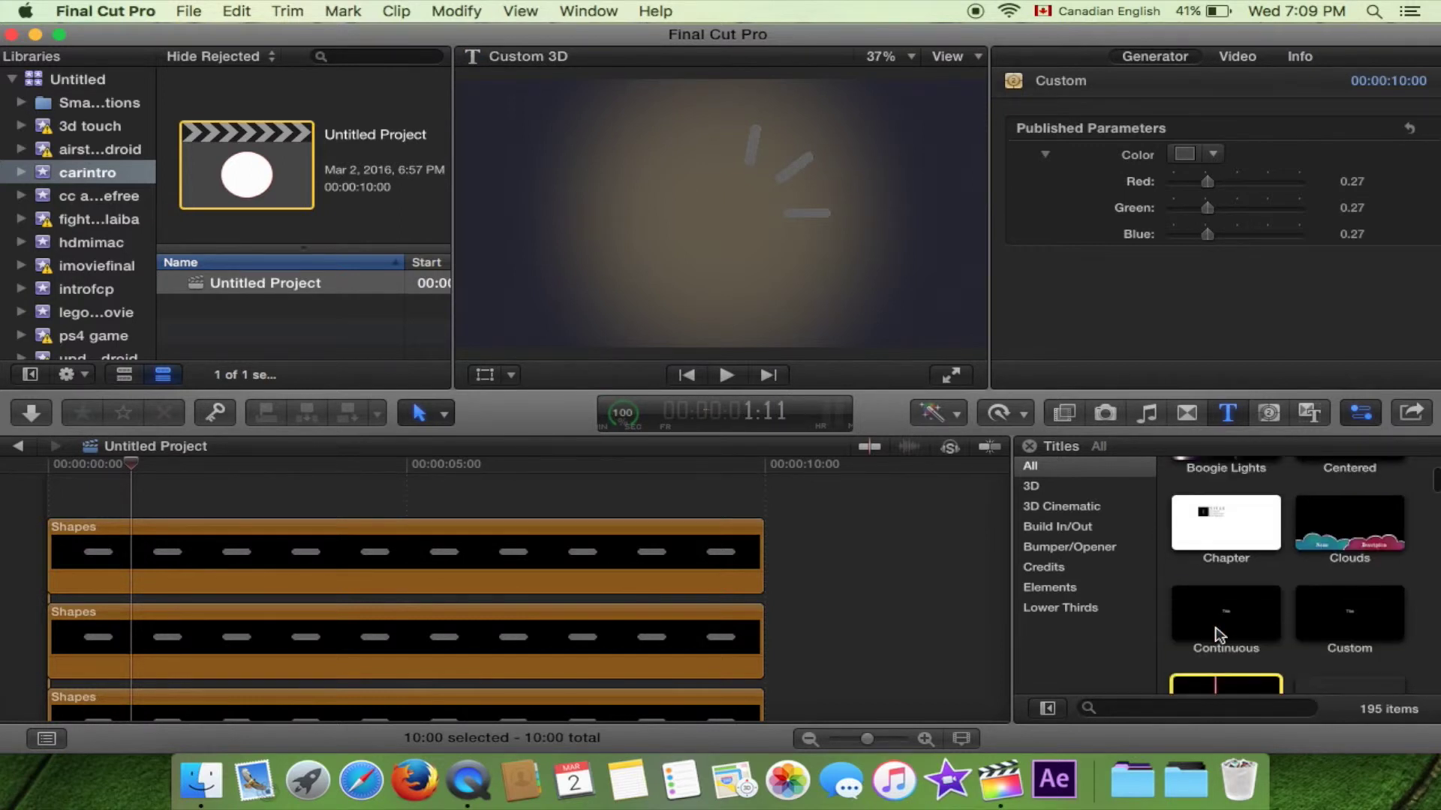
scroll(1219, 661, "up", 5)
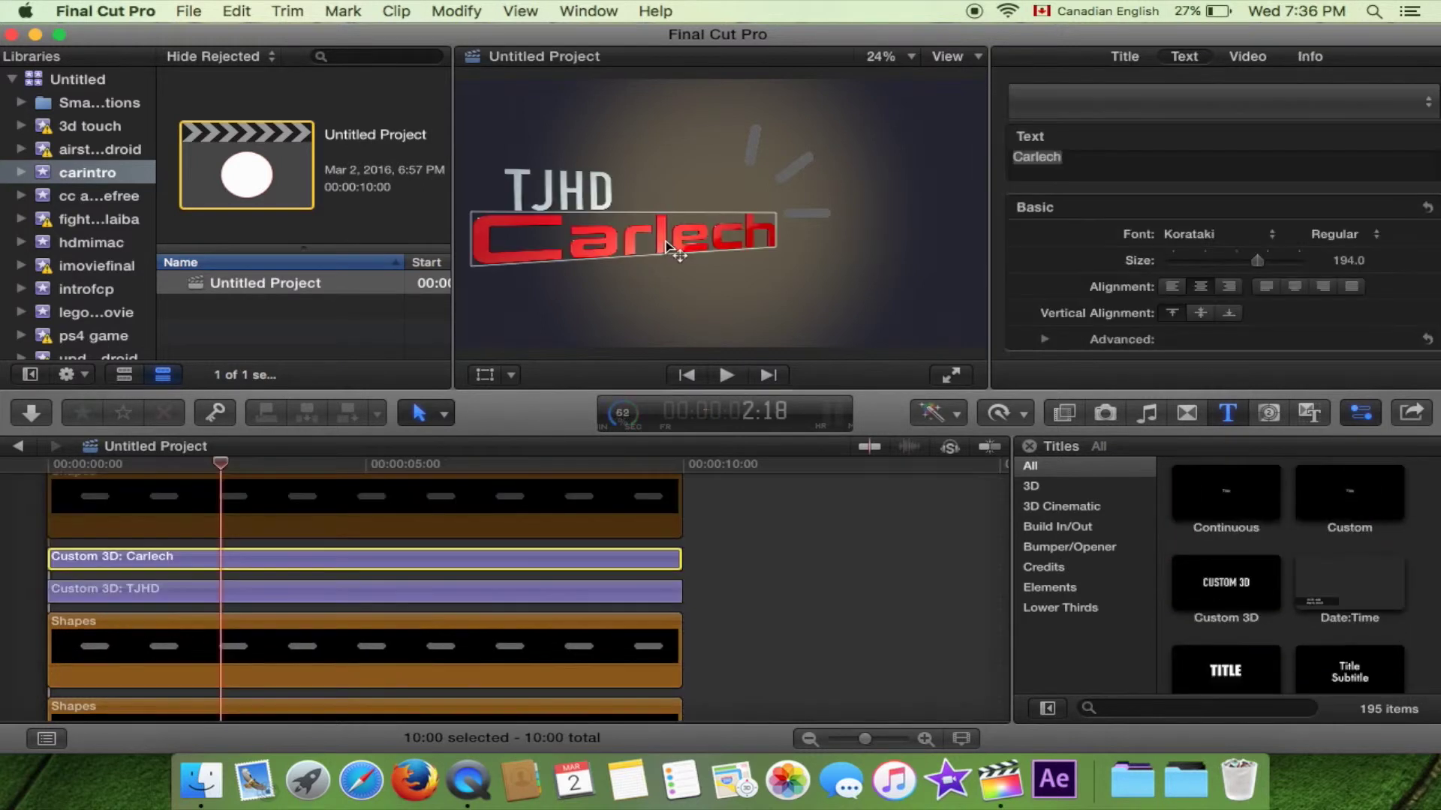
scroll(1336, 286, "down", 10)
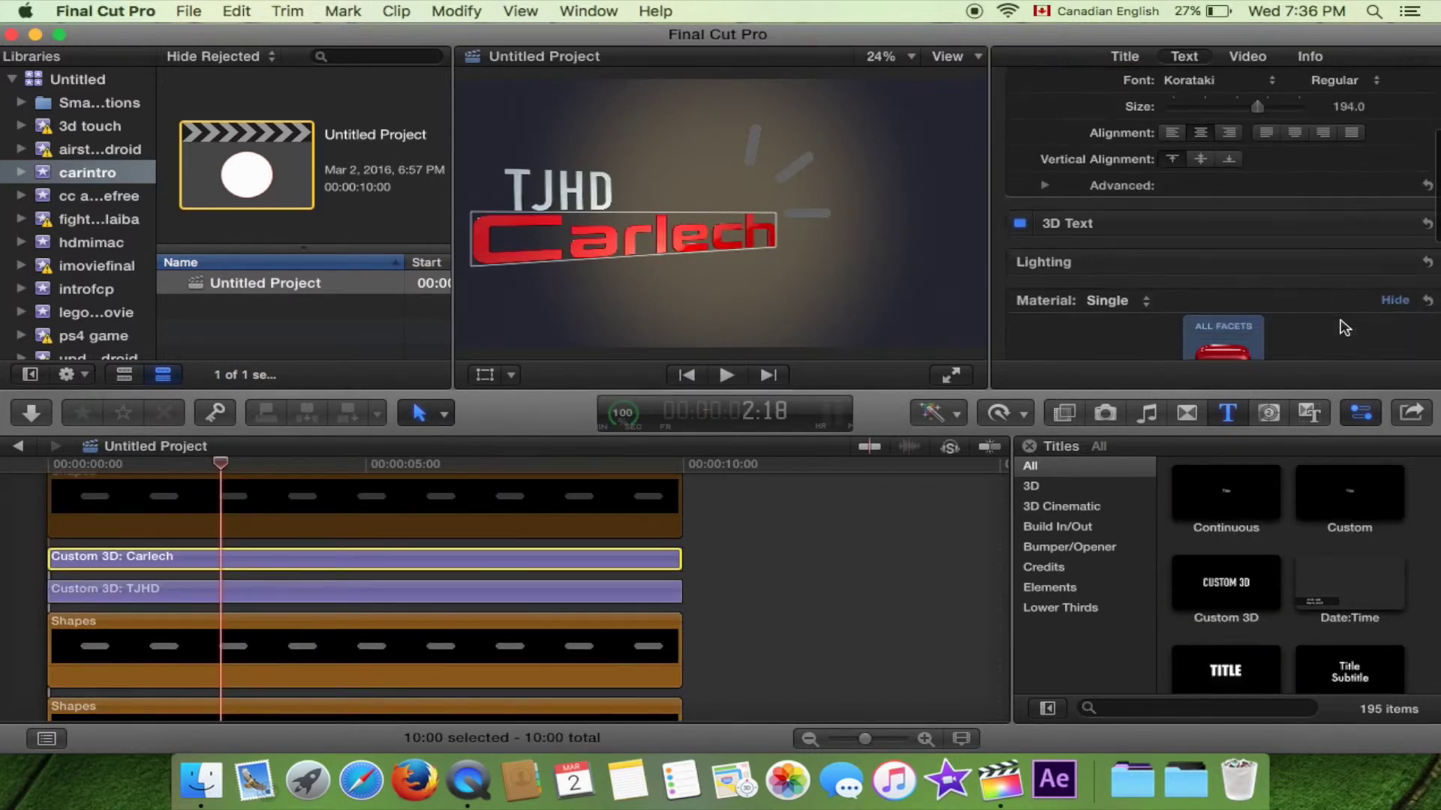
scroll(1256, 272, "up", 10)
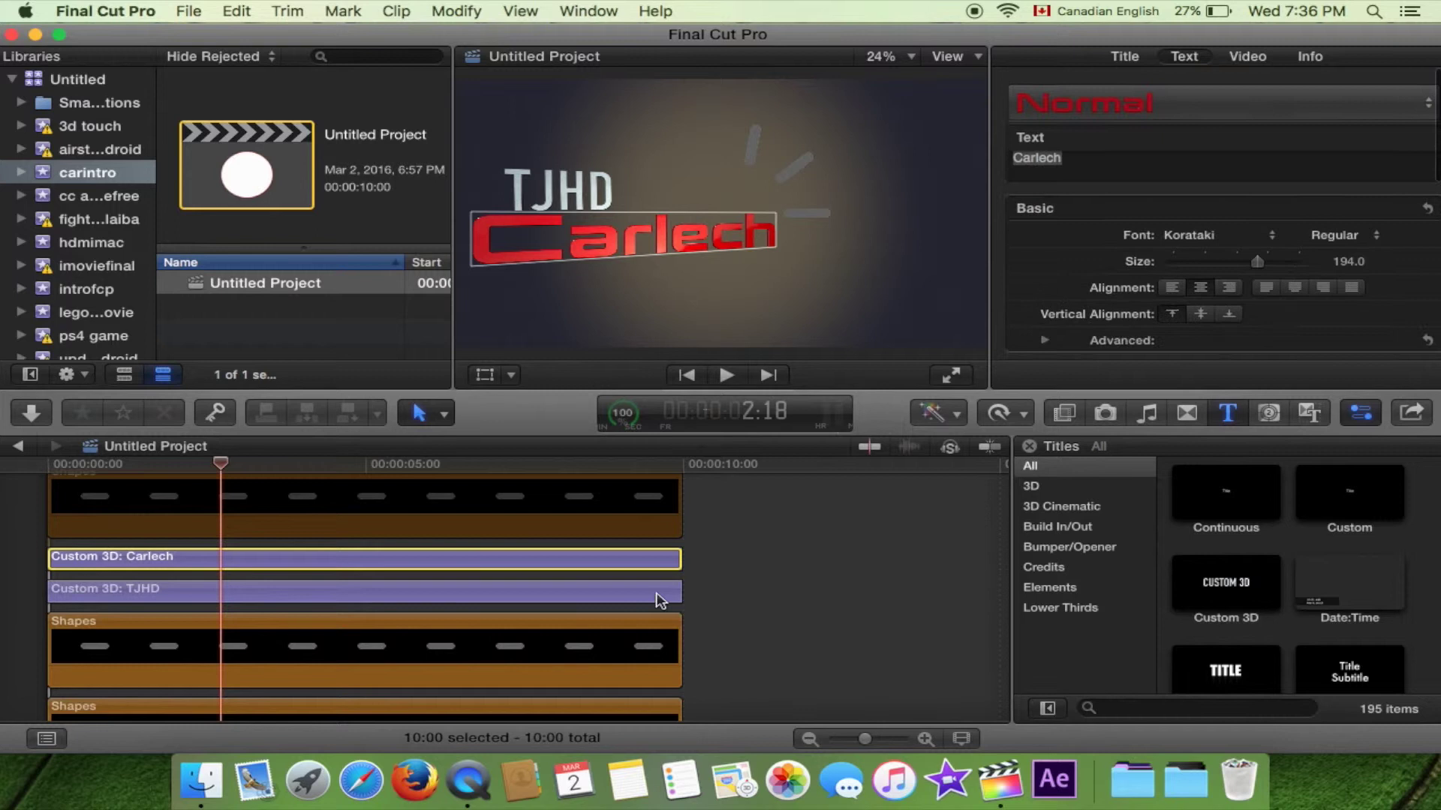
left_click(570, 242)
left_click_drag(570, 242, 562, 304)
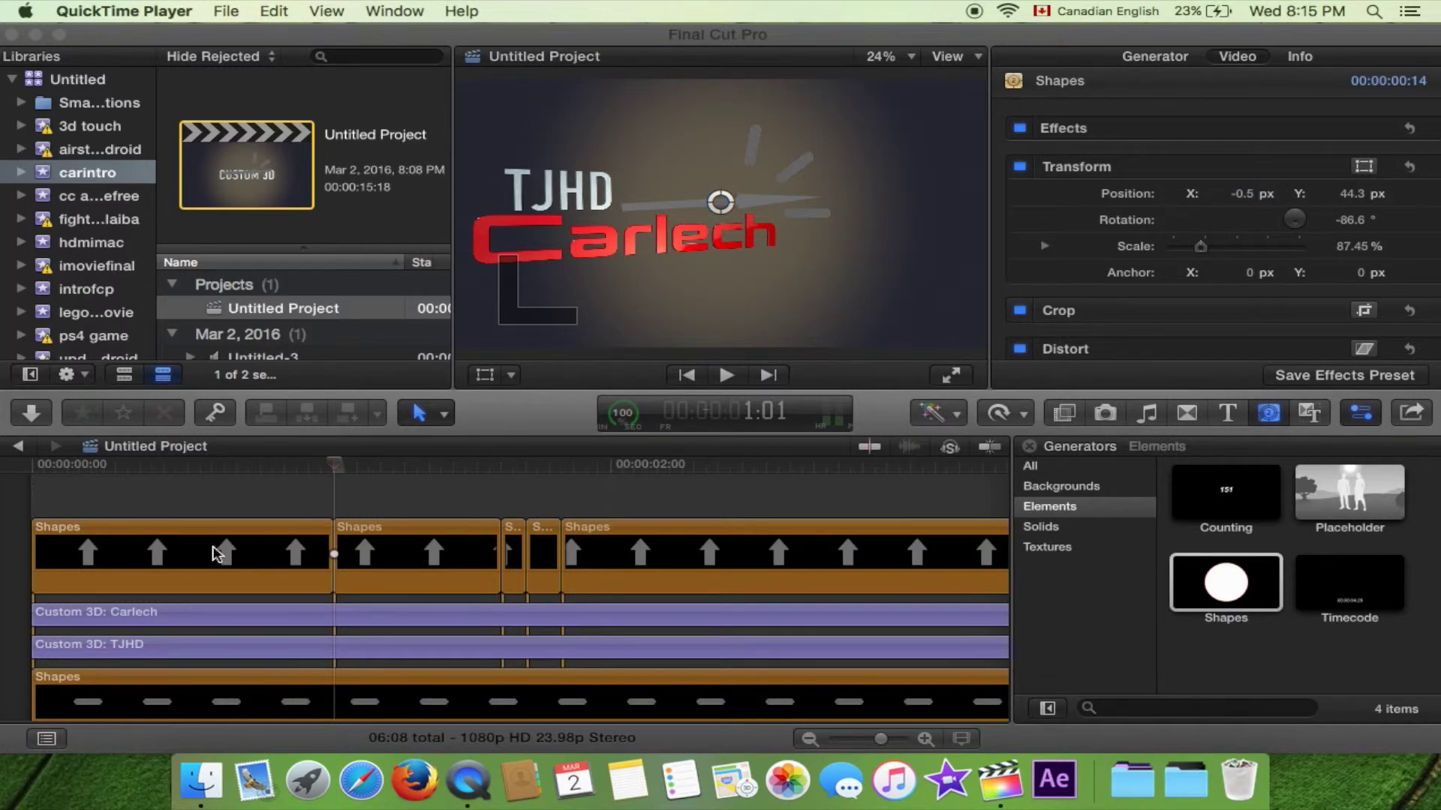
Step: Move the playhead to about 1:03 and add a position keyframe for the needle
left_click(335, 467)
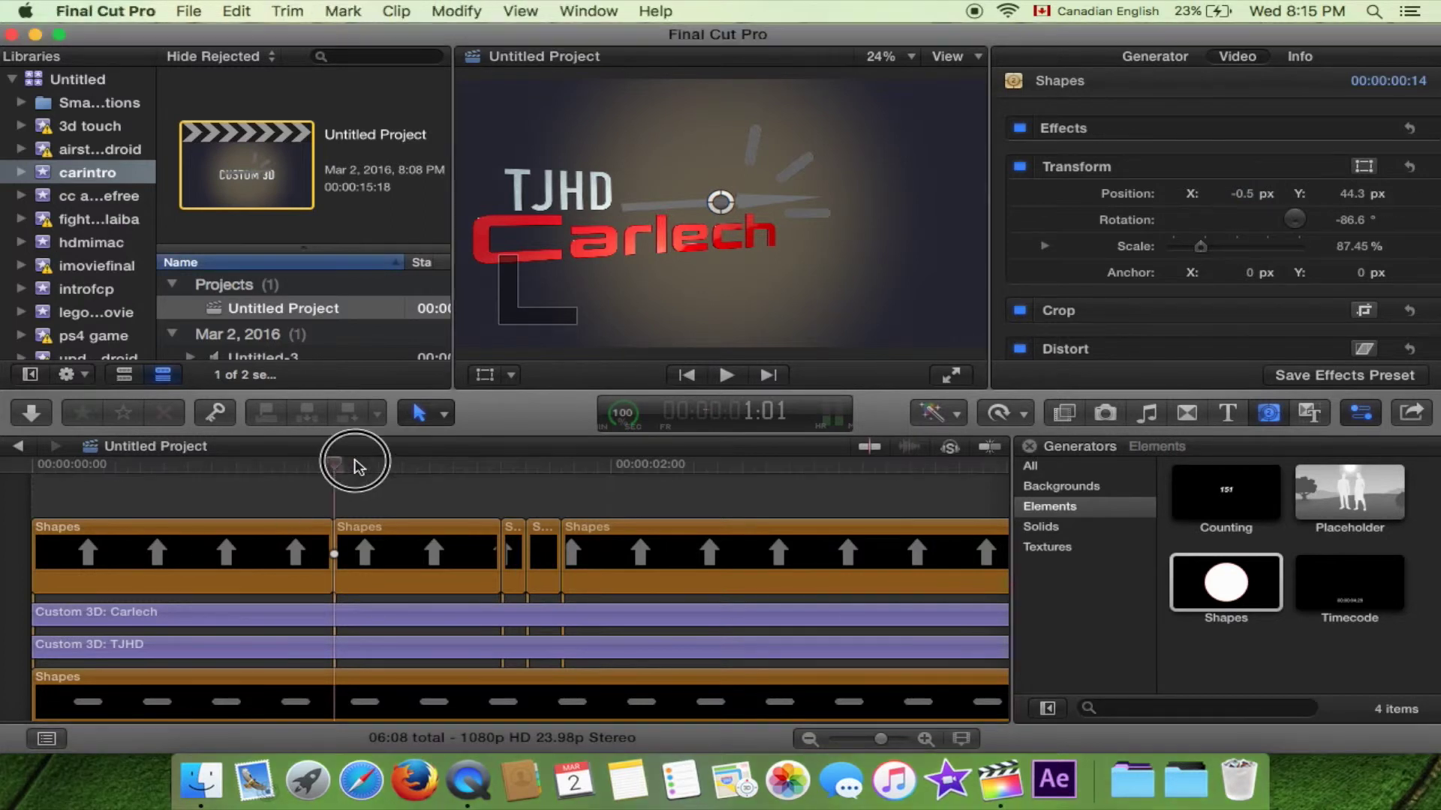
left_click_drag(335, 465, 369, 467)
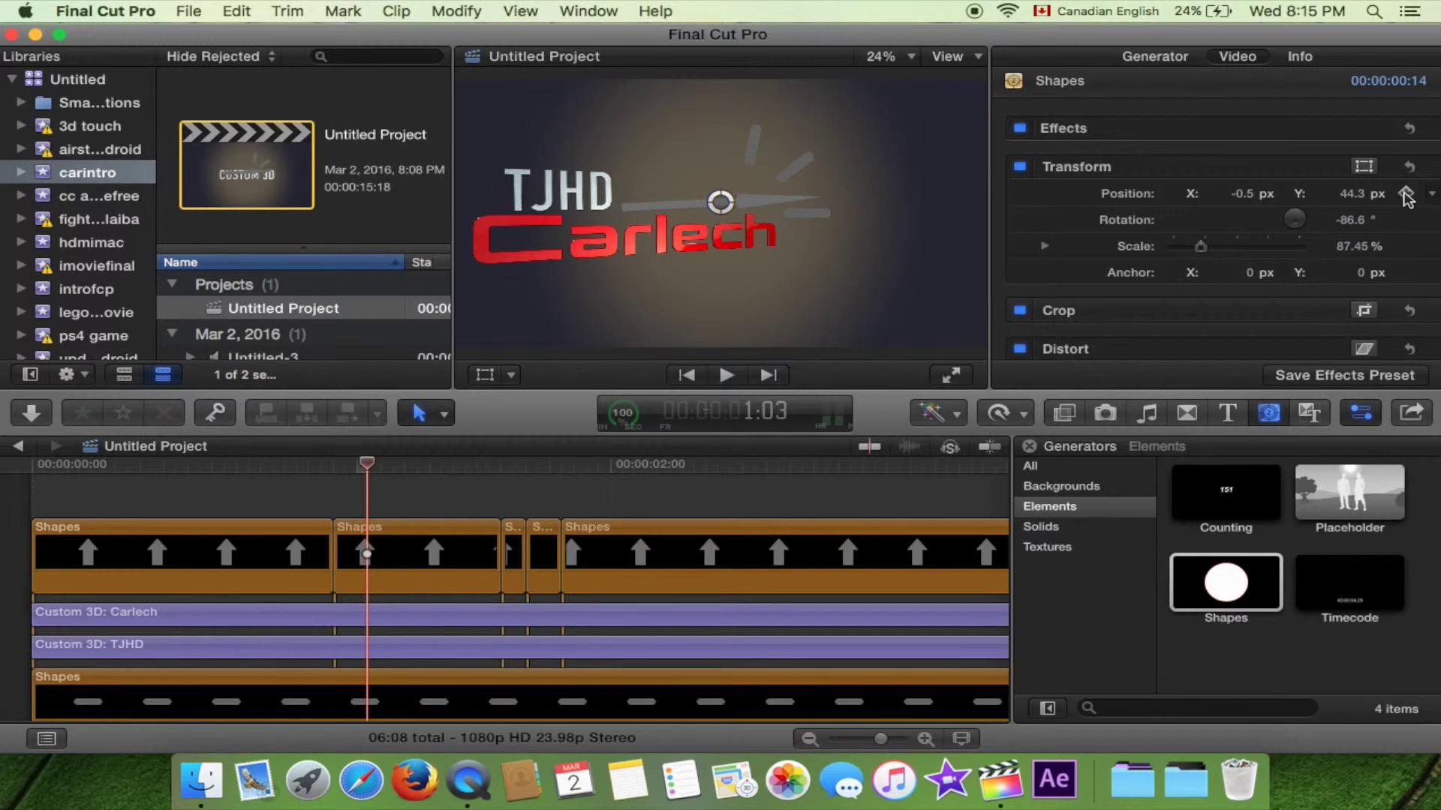
left_click(1406, 196)
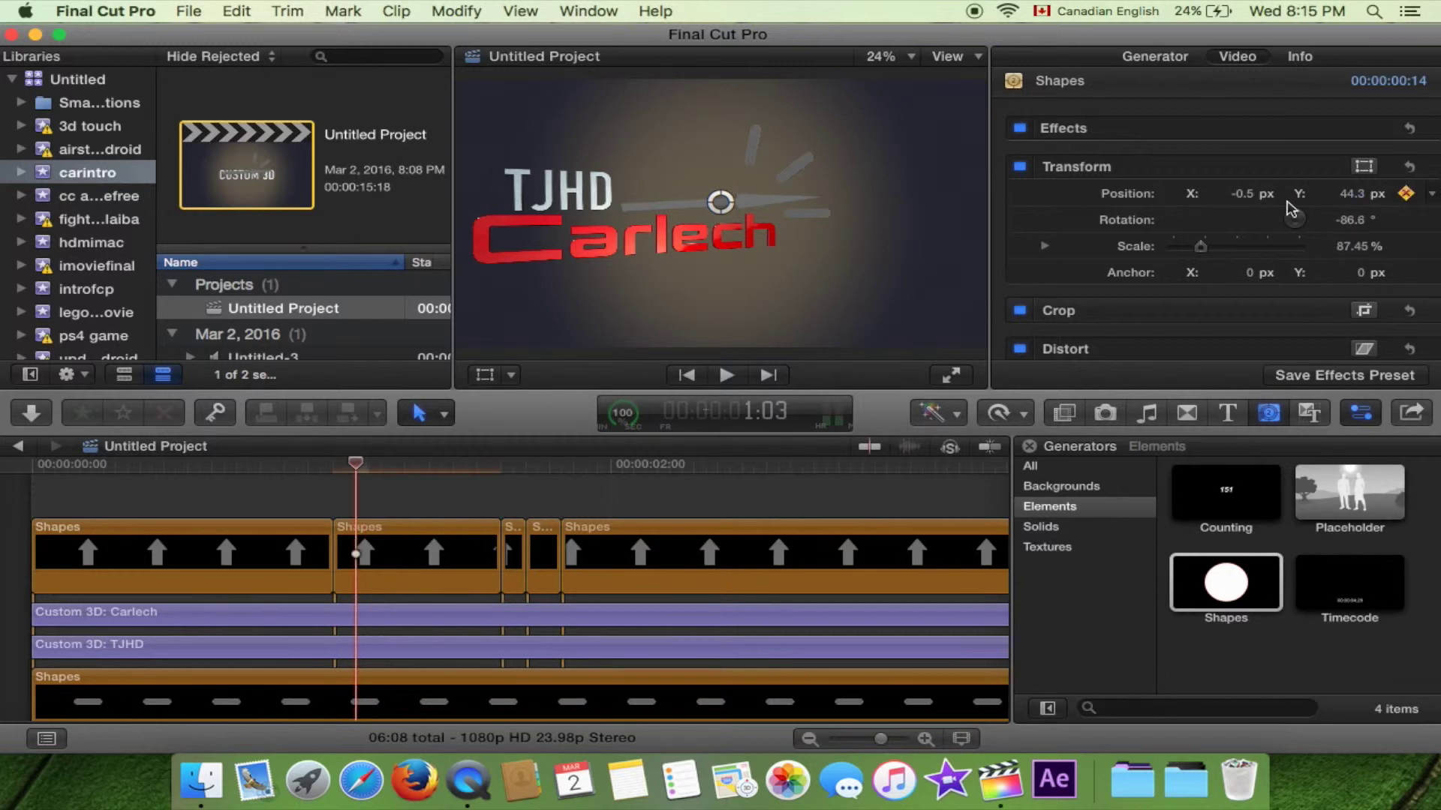
Step: Enter 2.5 for the needle's Position X, placing it at 5.5 px, and show transform handles
left_click(1246, 198)
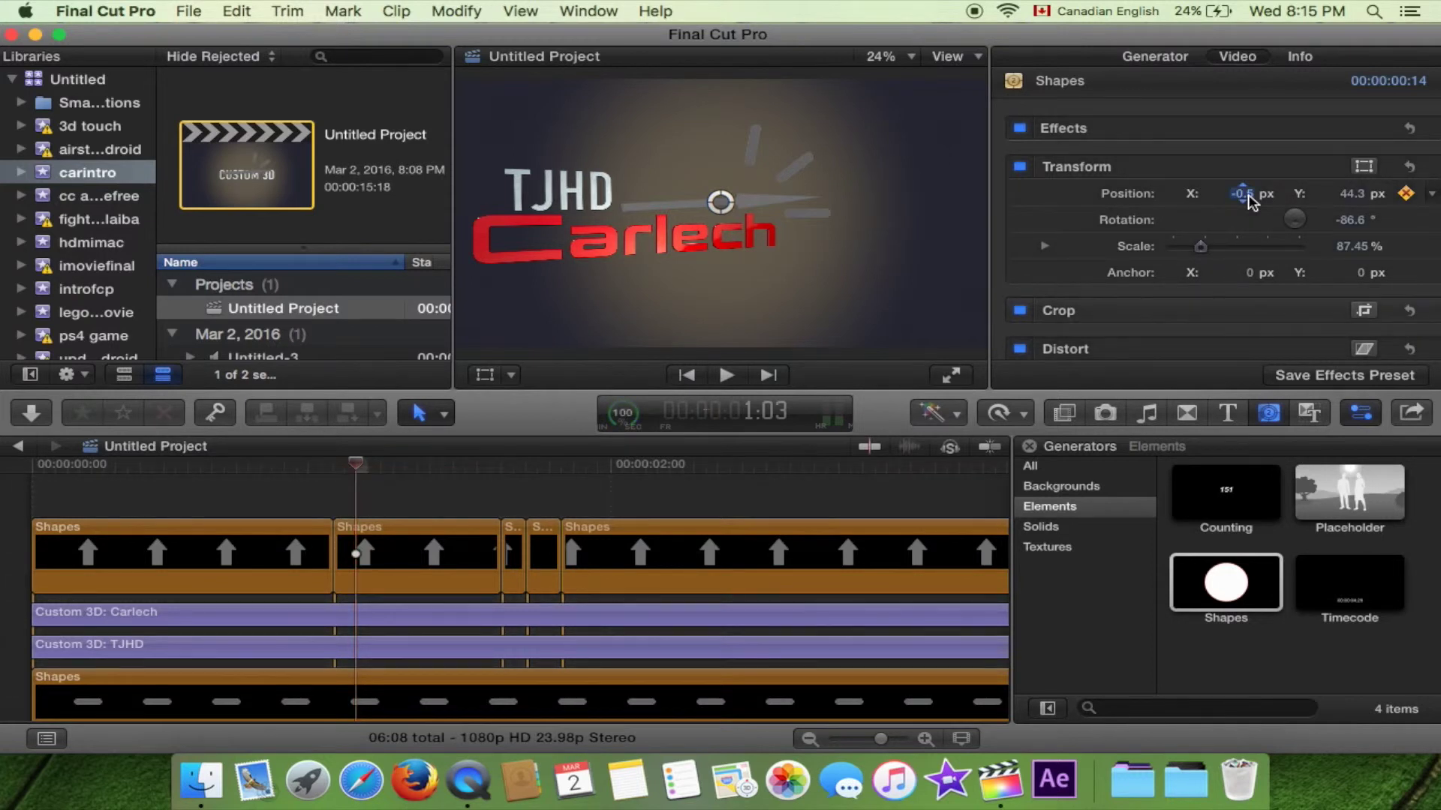
type("2.5")
key("Return")
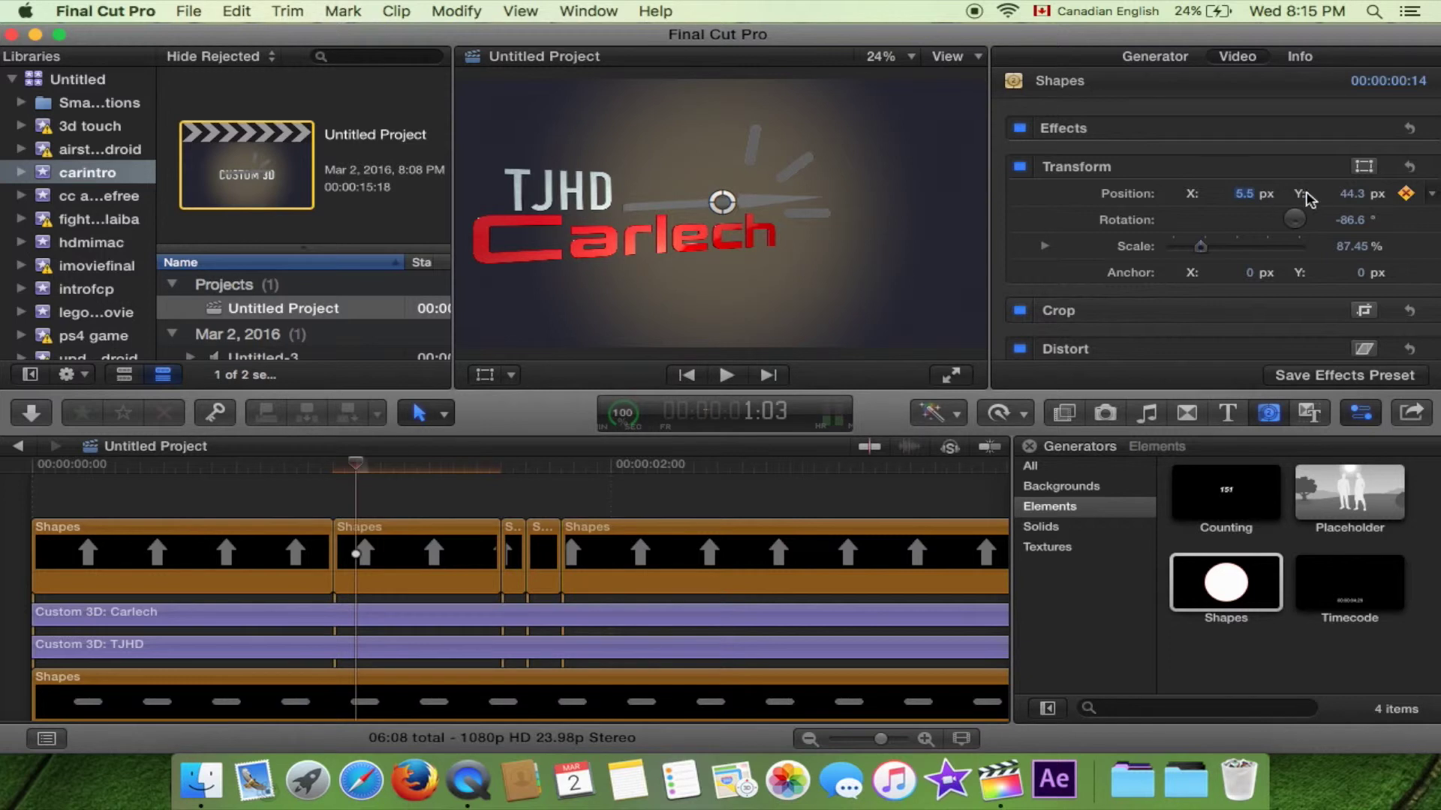
left_click(784, 211)
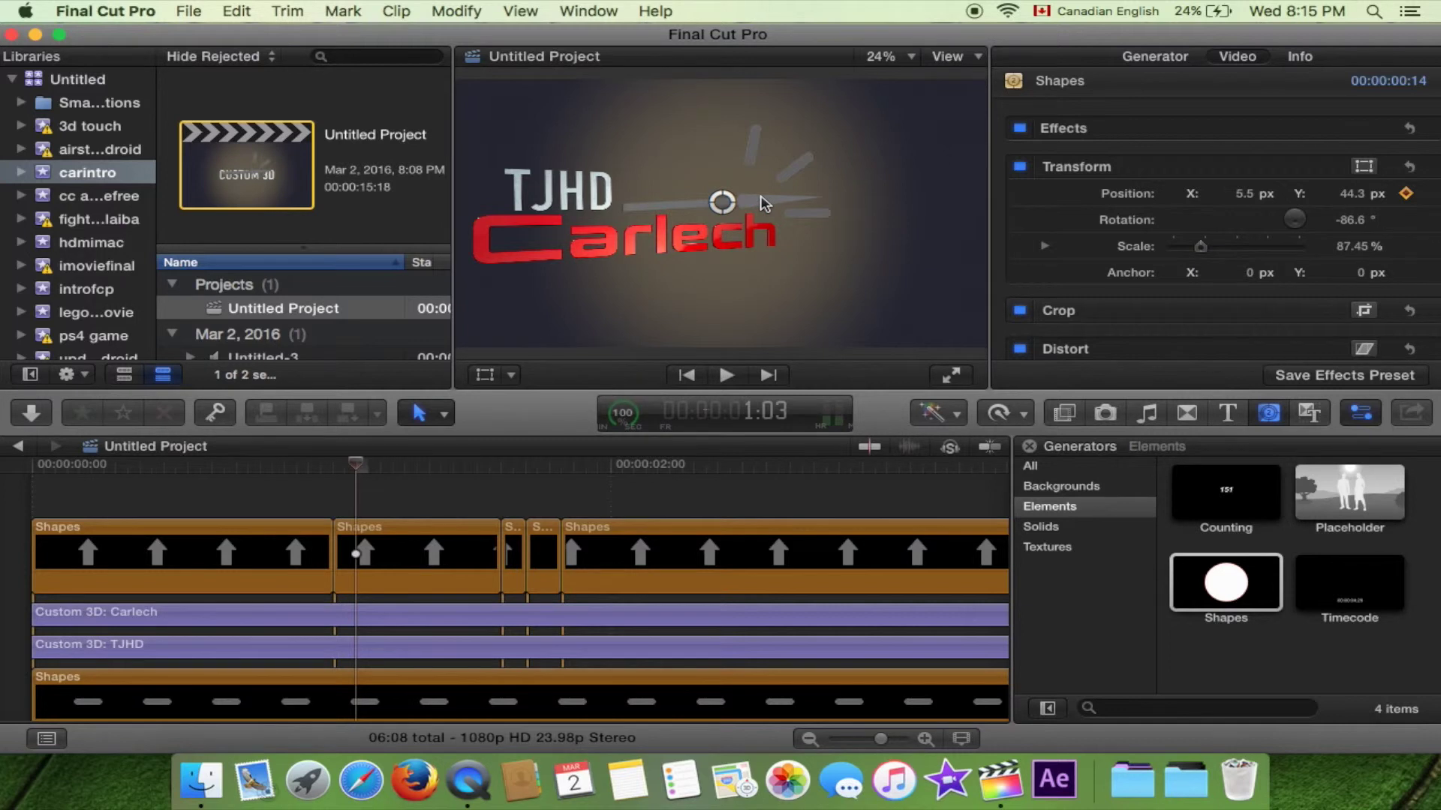
left_click(486, 375)
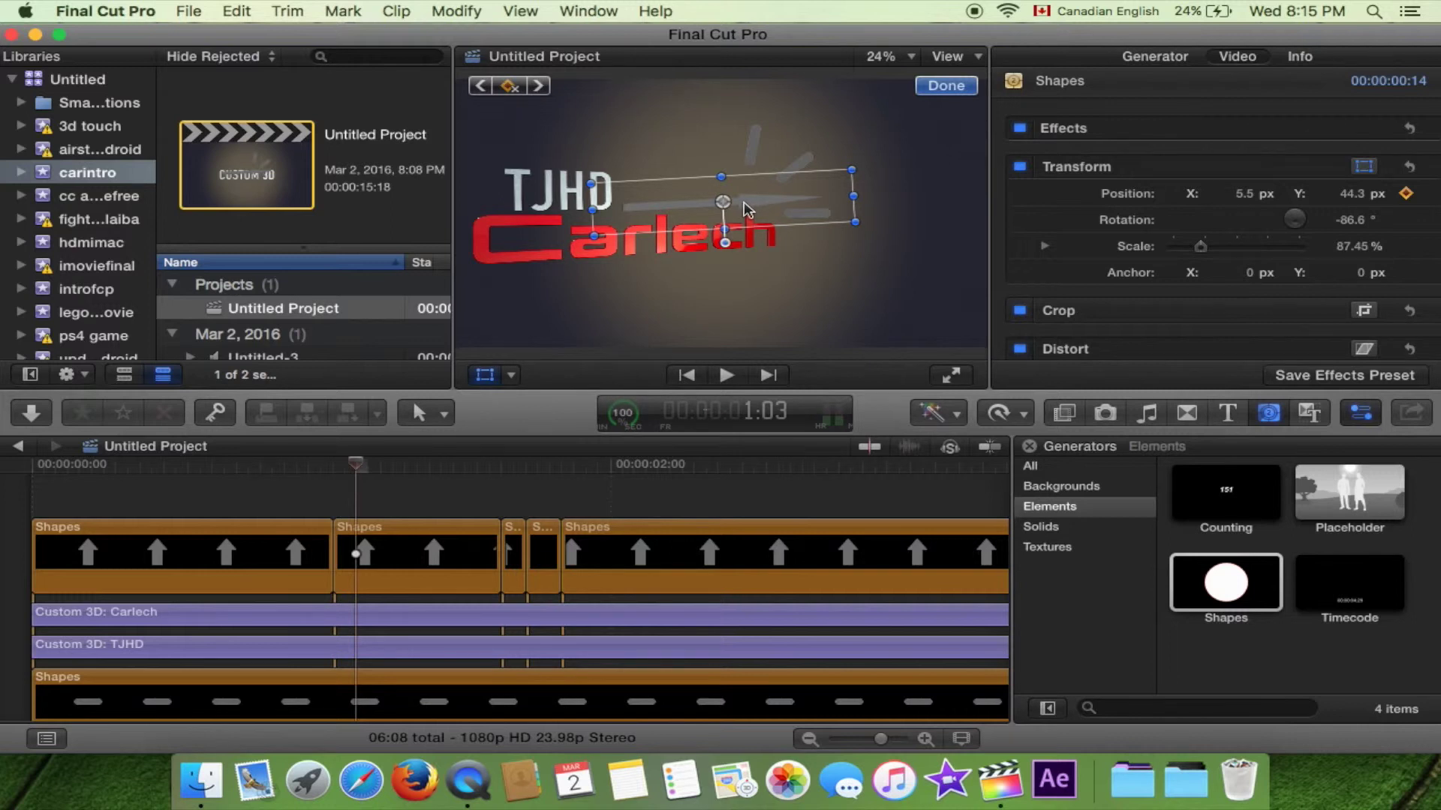
Step: Rotate the needle by about 5 degrees, undoing an accidental move
mouse_move(745, 209)
left_mouse_down()
mouse_move(748, 186)
mouse_move(748, 202)
left_mouse_up()
key("super+z")
left_click_drag(726, 248, 723, 199)
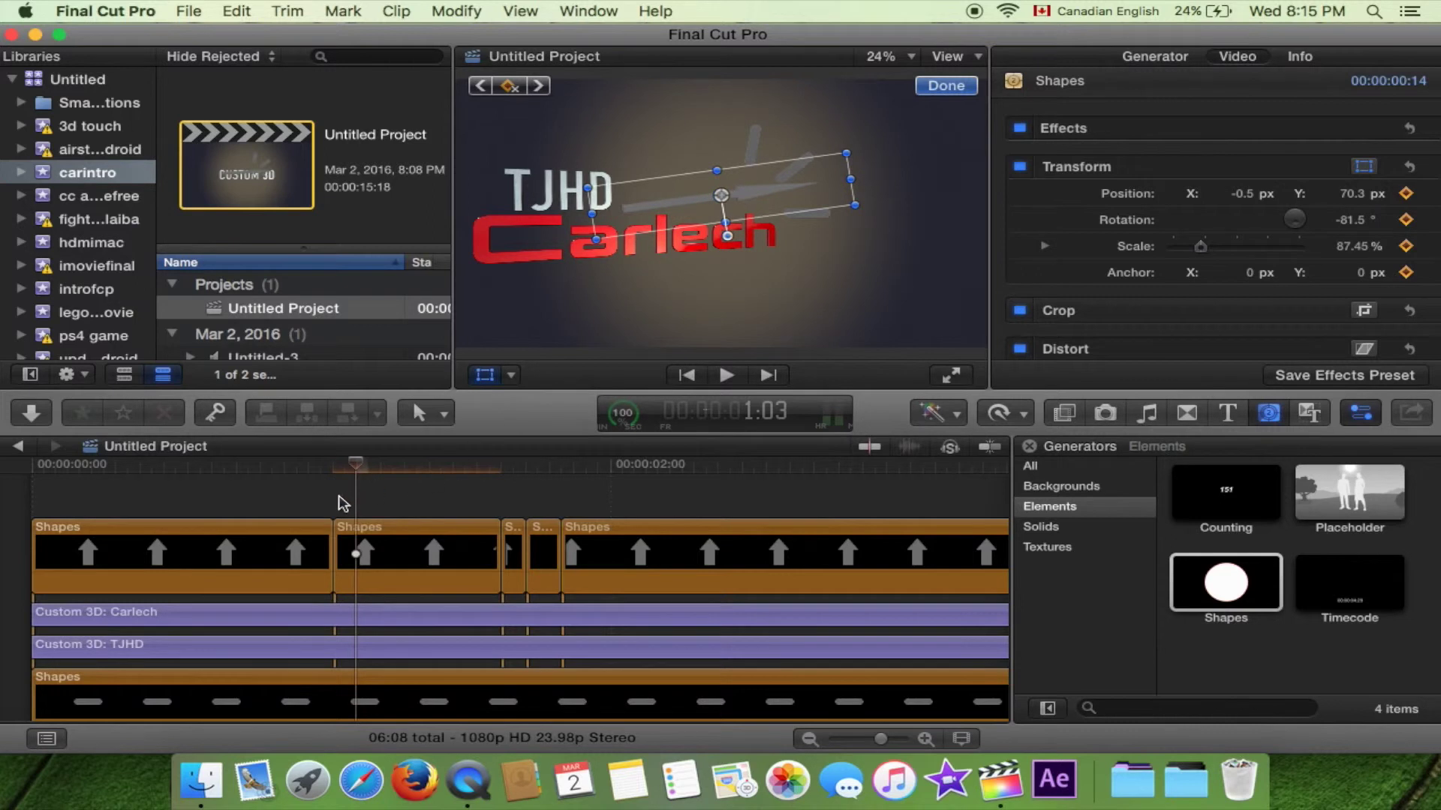
Step: Keyframe the needle at 1:09 and 1:11, shifting it slightly upward between them
left_click_drag(364, 469, 495, 473)
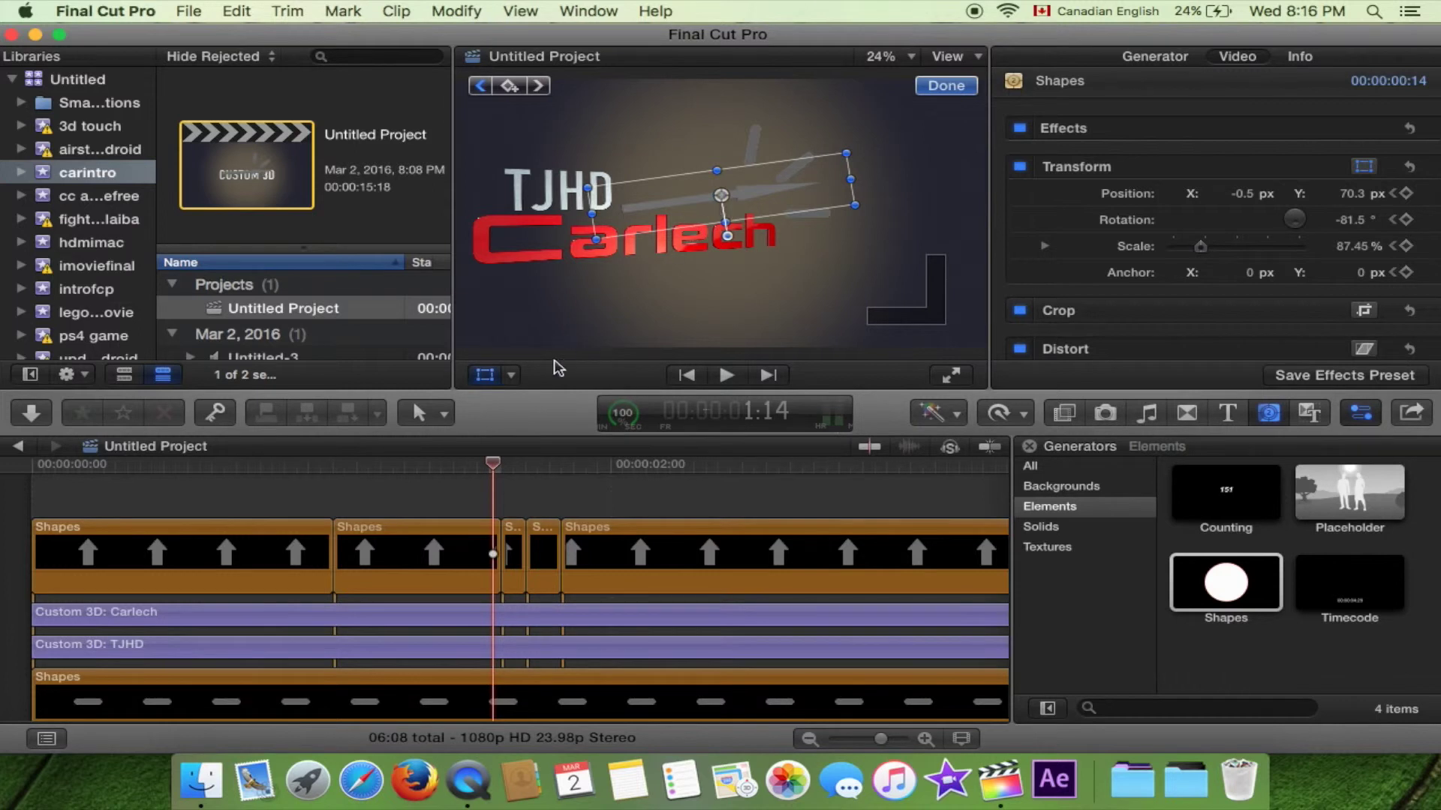
left_click_drag(492, 465, 434, 465)
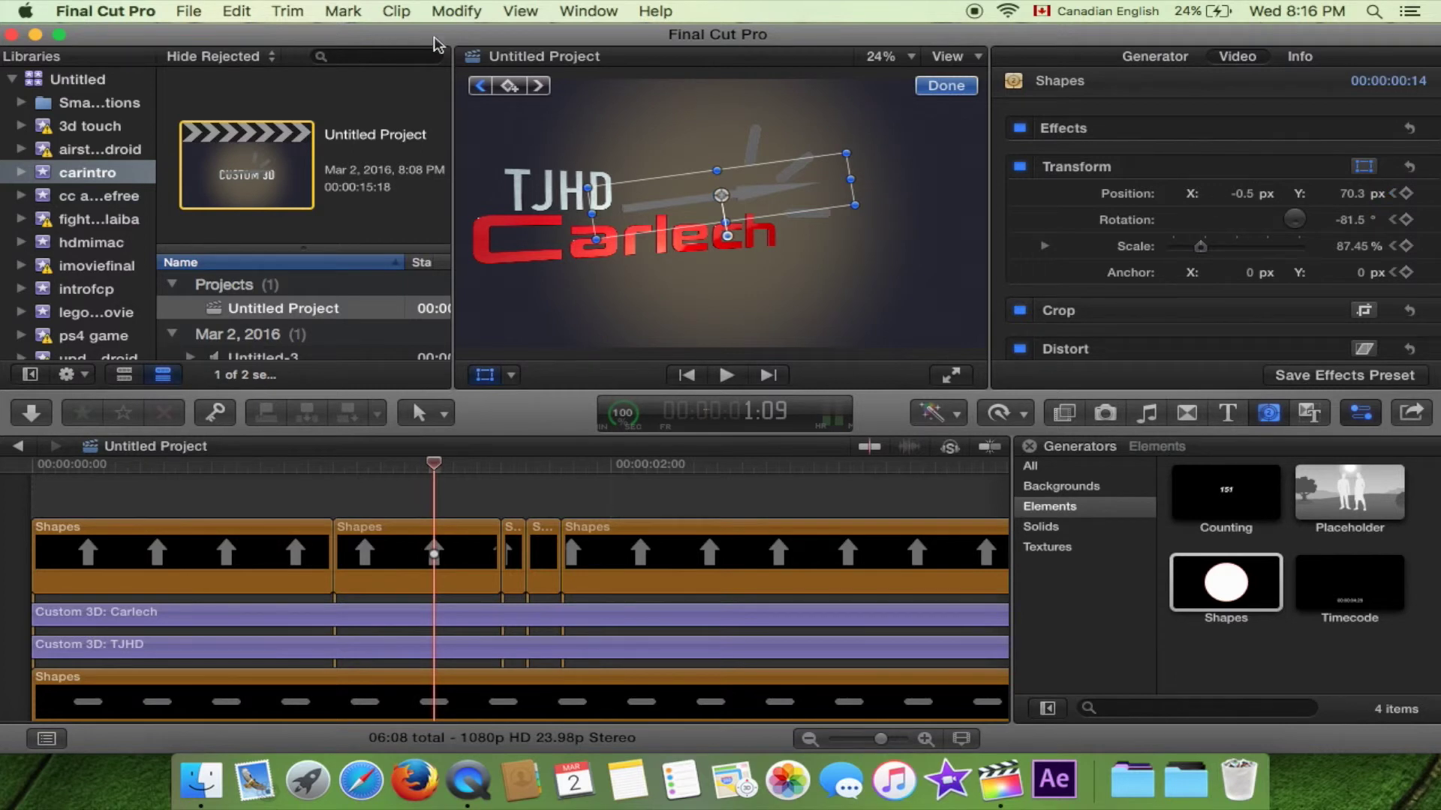
left_click(513, 87)
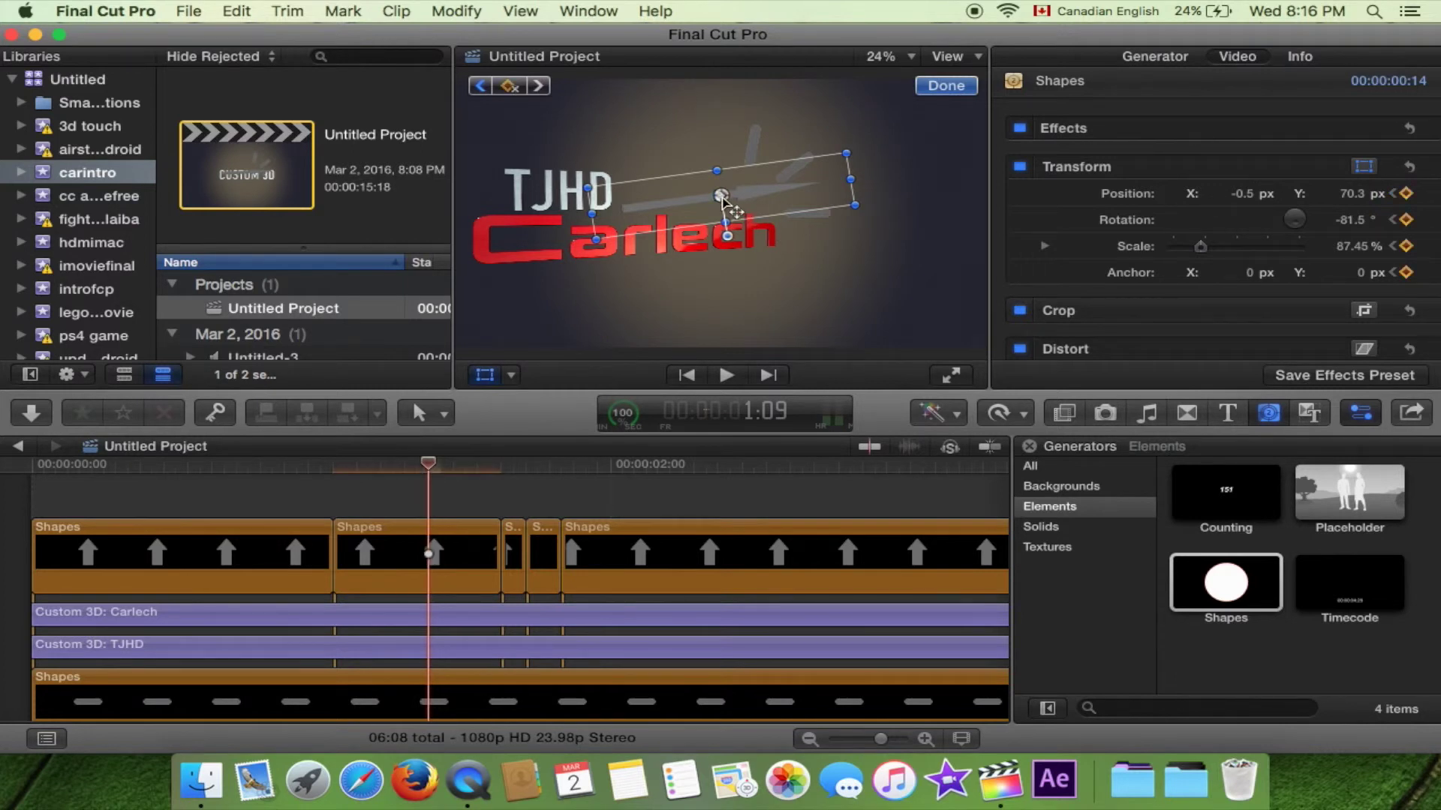
mouse_move(721, 195)
left_mouse_down()
mouse_move(733, 233)
mouse_move(723, 191)
left_mouse_up()
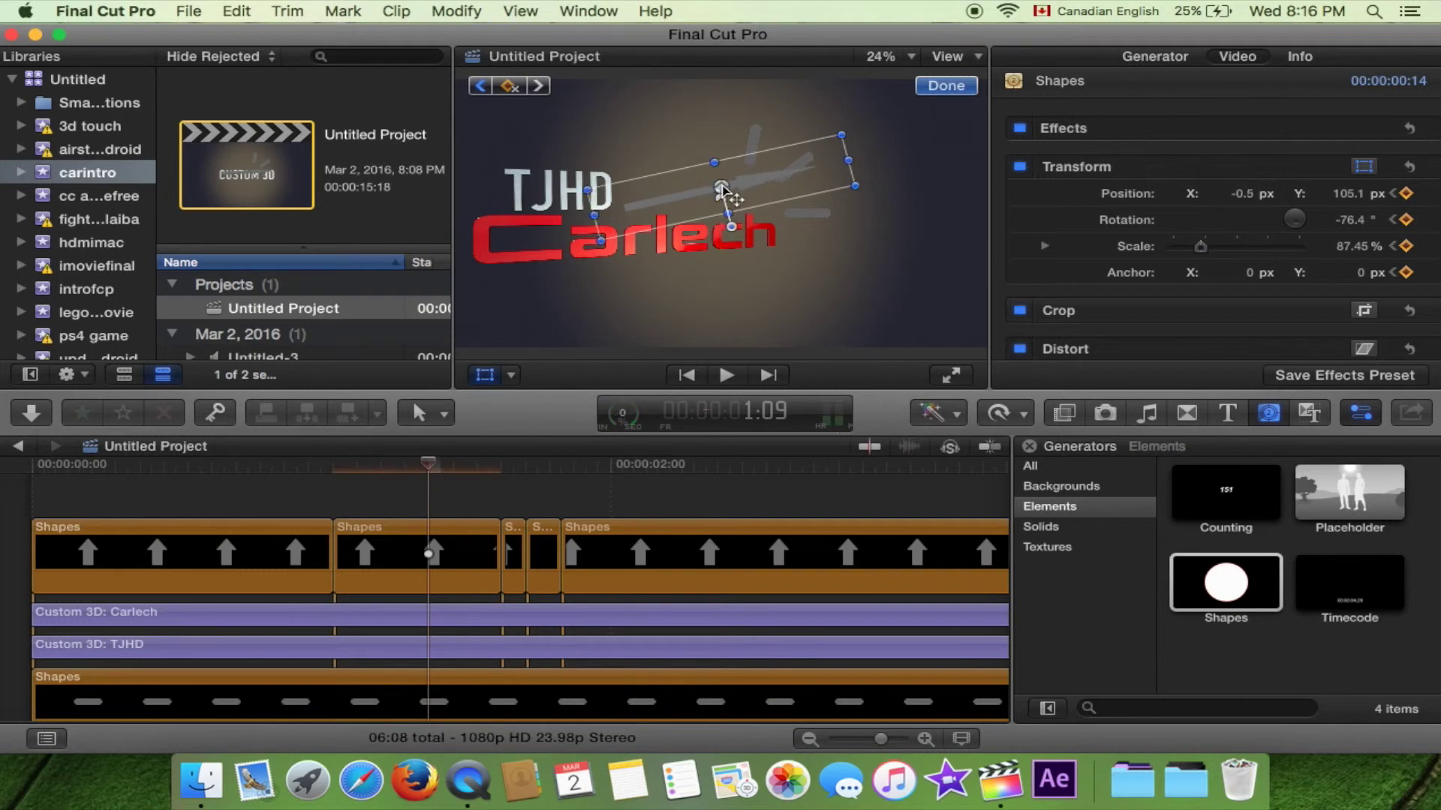
left_click(457, 464)
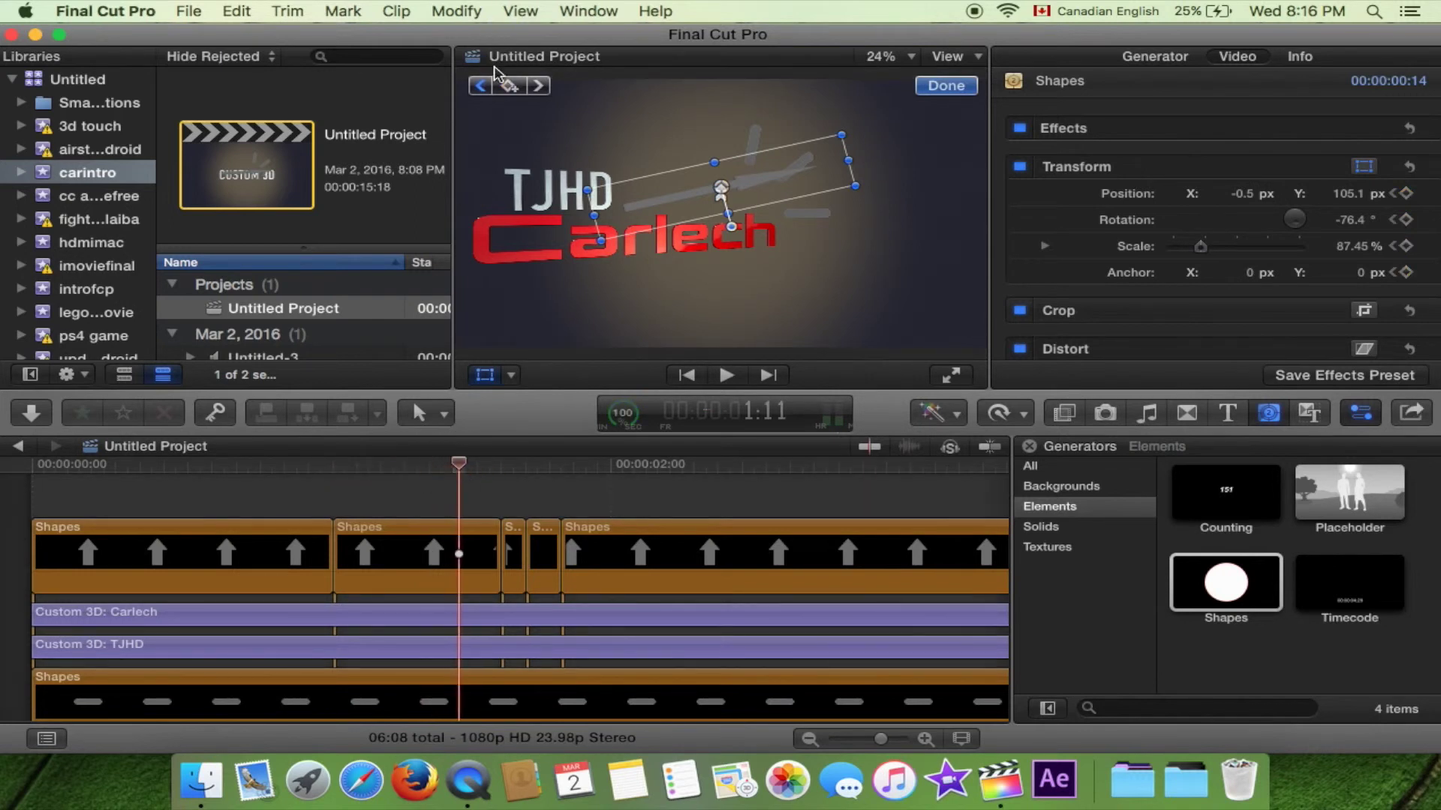
left_click(509, 86)
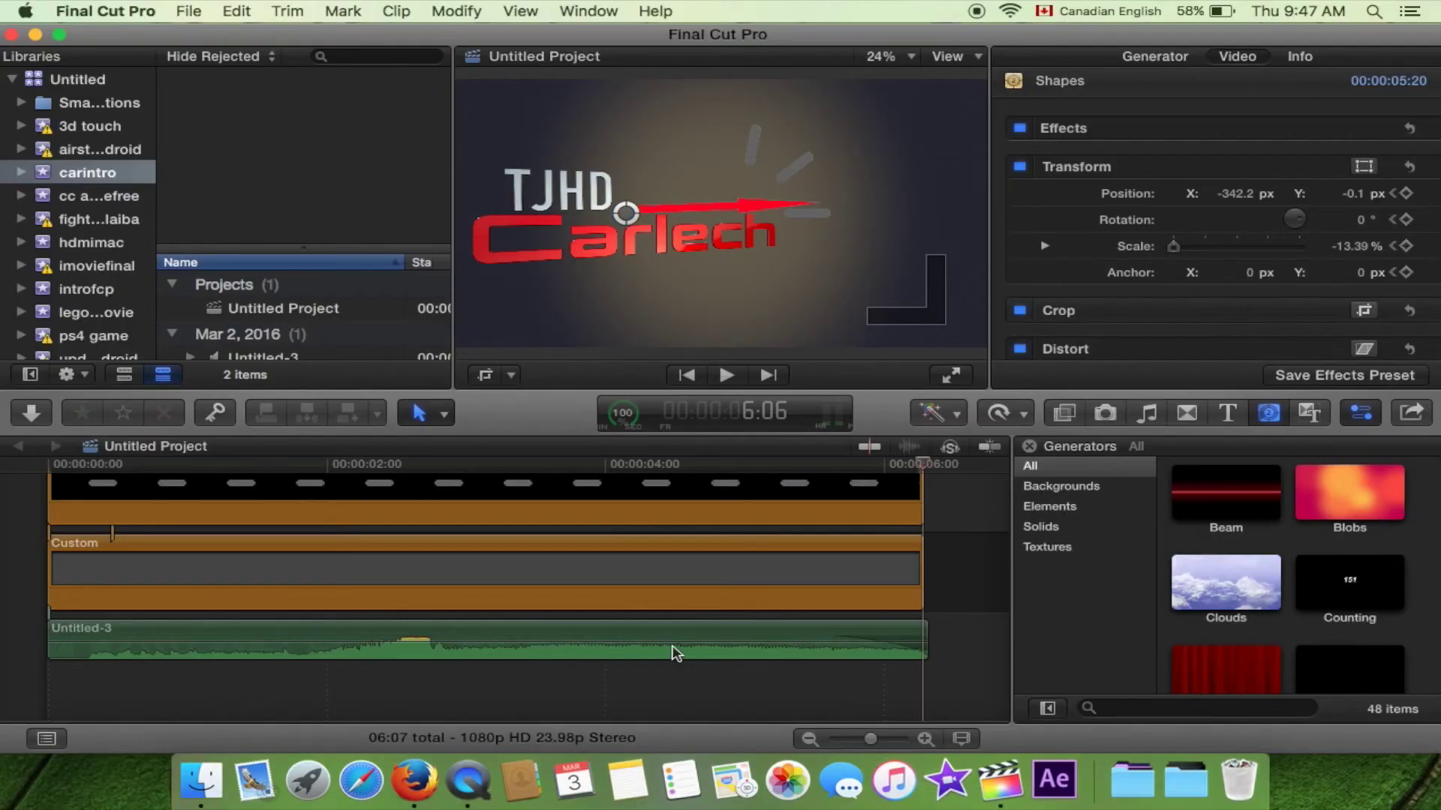
Step: Open the Custom compound clip and review its Shapes clips
double_click(531, 598)
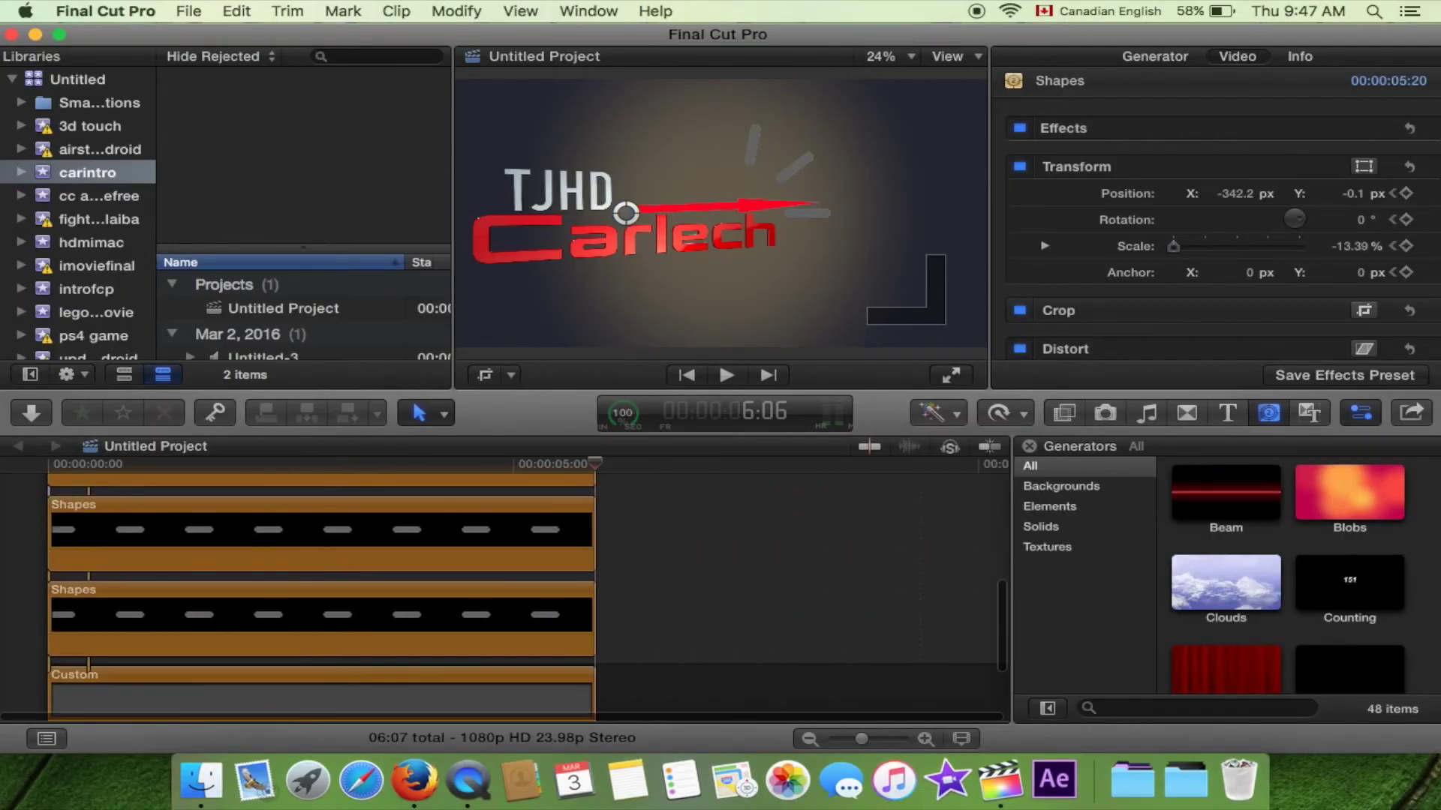
scroll(526, 593, "up", 5)
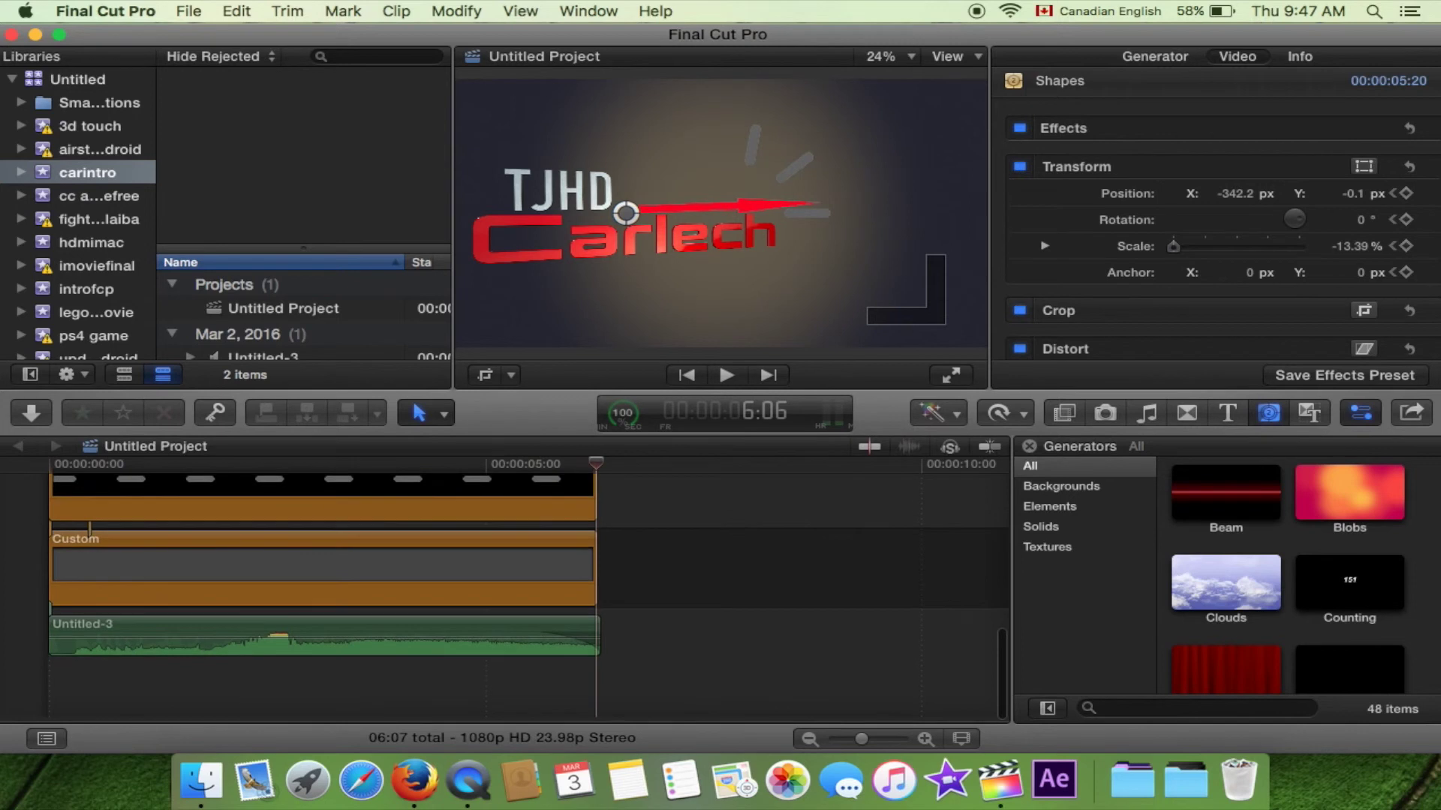
scroll(203, 601, "up", 5)
key("super+bracketleft")
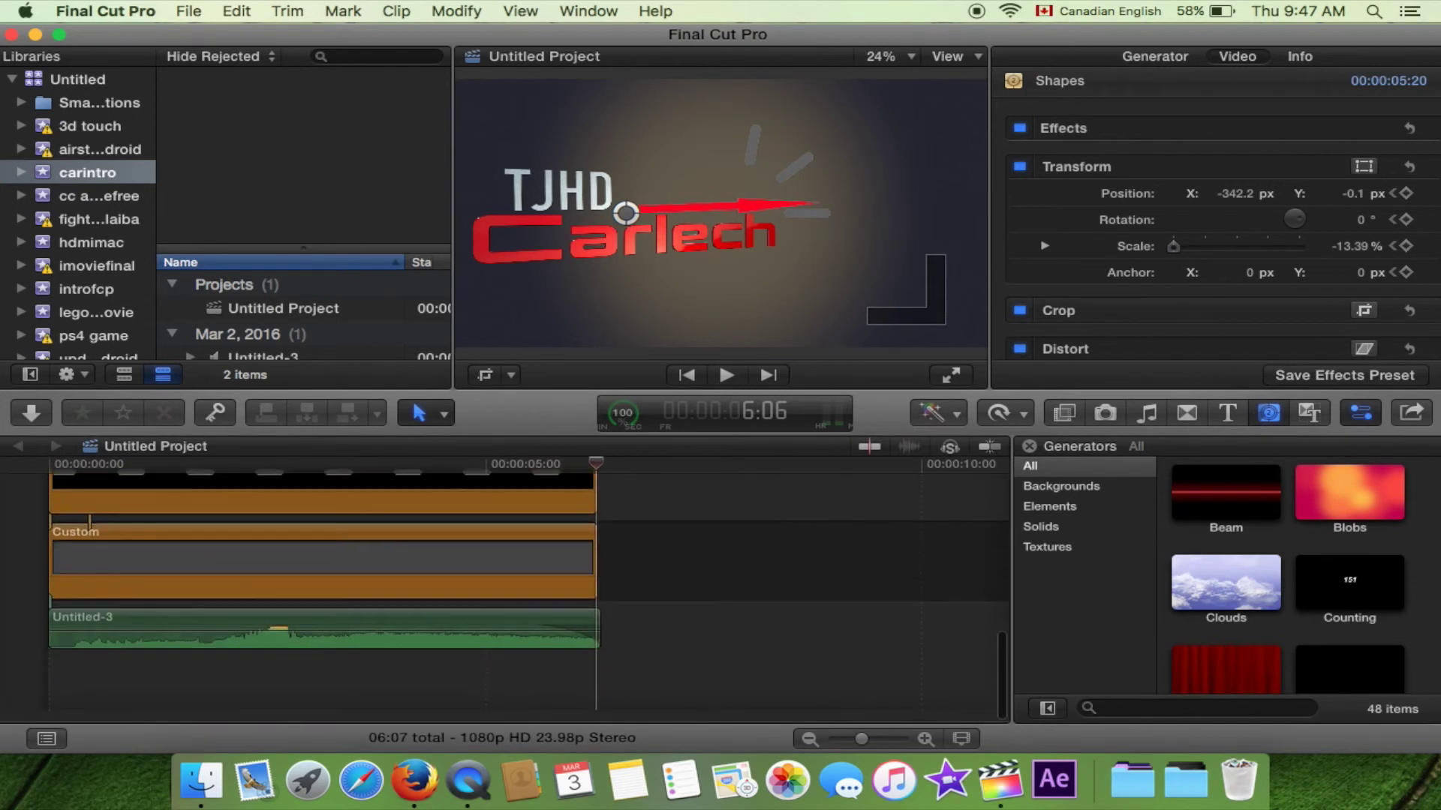
double_click(191, 584)
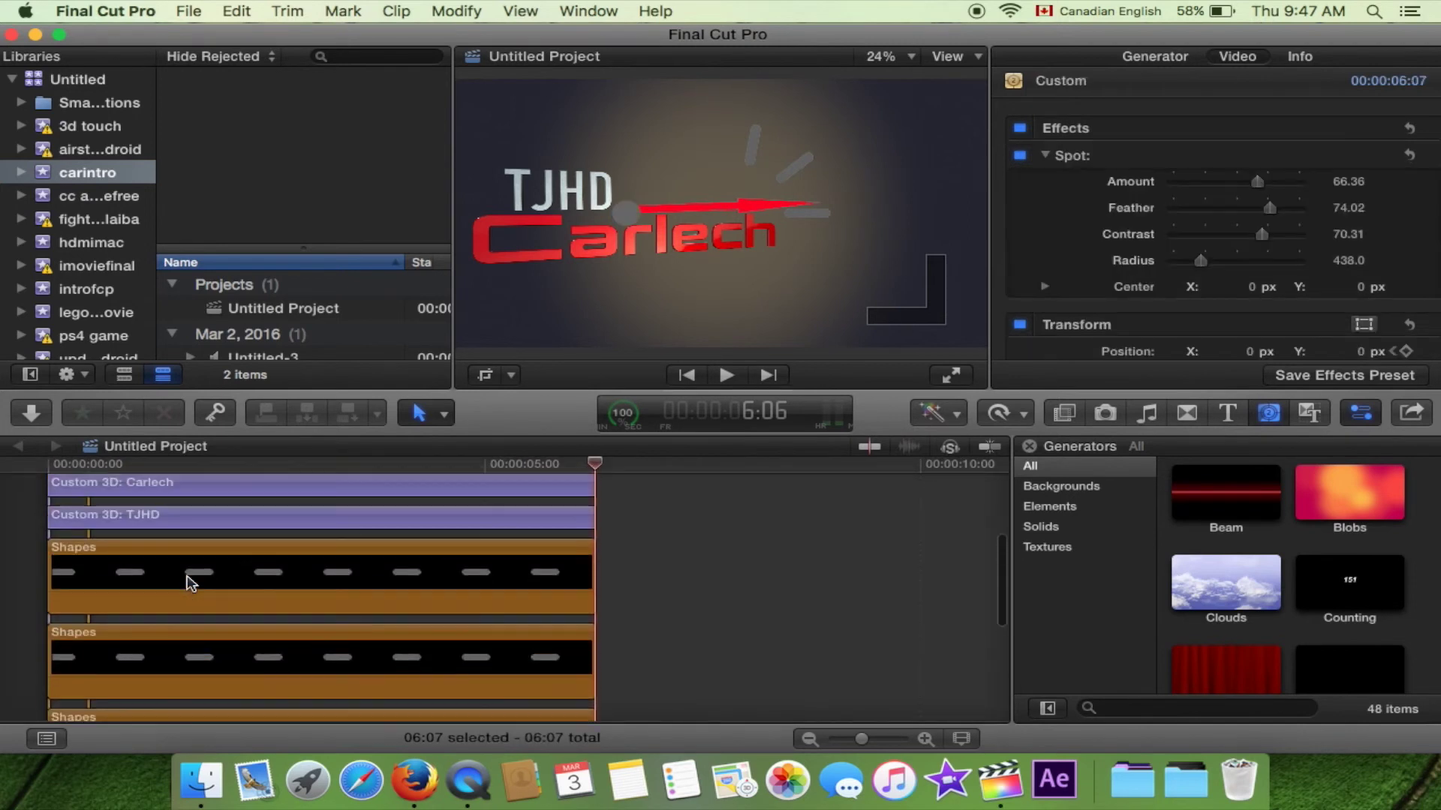
scroll(192, 583, "up", 5)
left_click(197, 552)
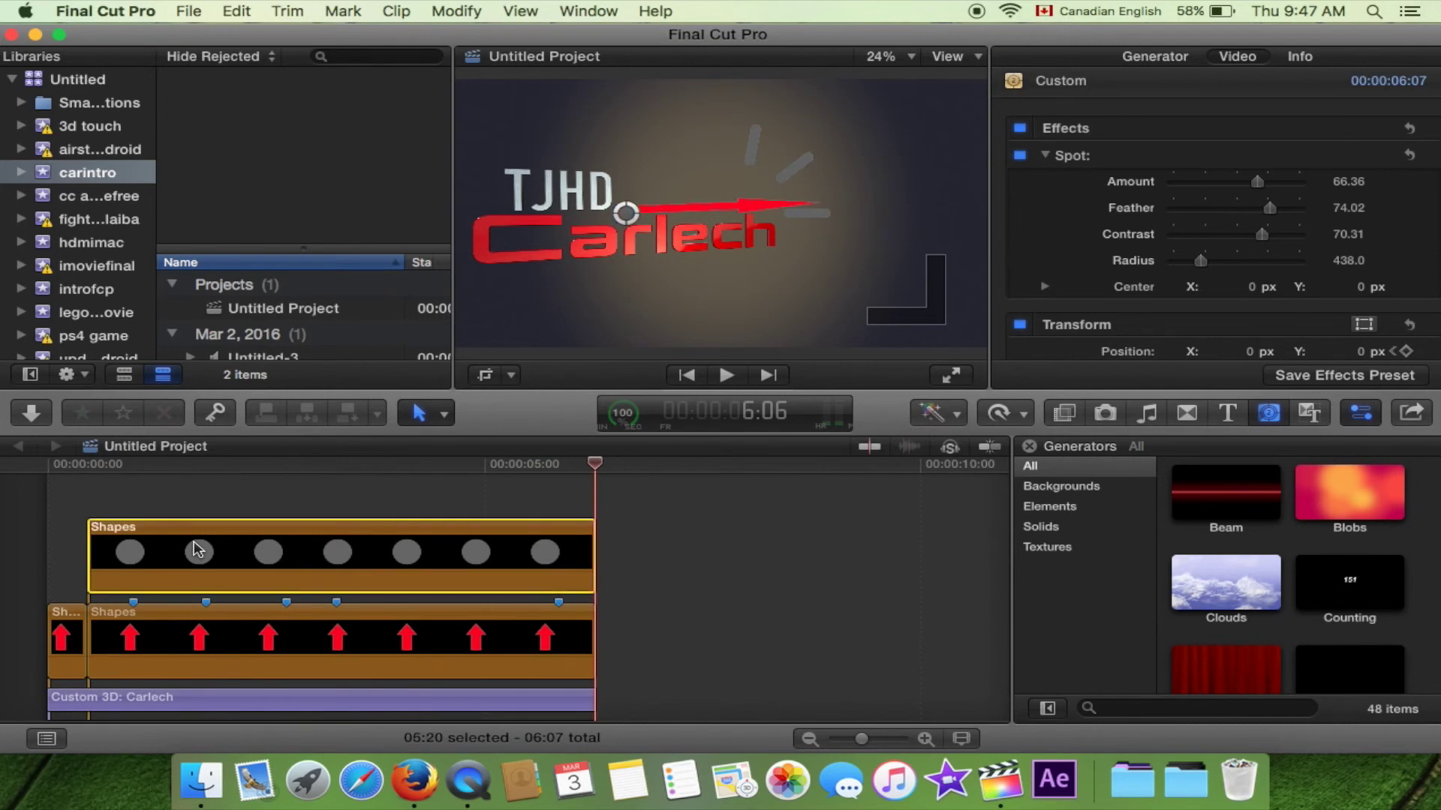
left_click(69, 635)
left_click(170, 644)
scroll(169, 644, "down", 4)
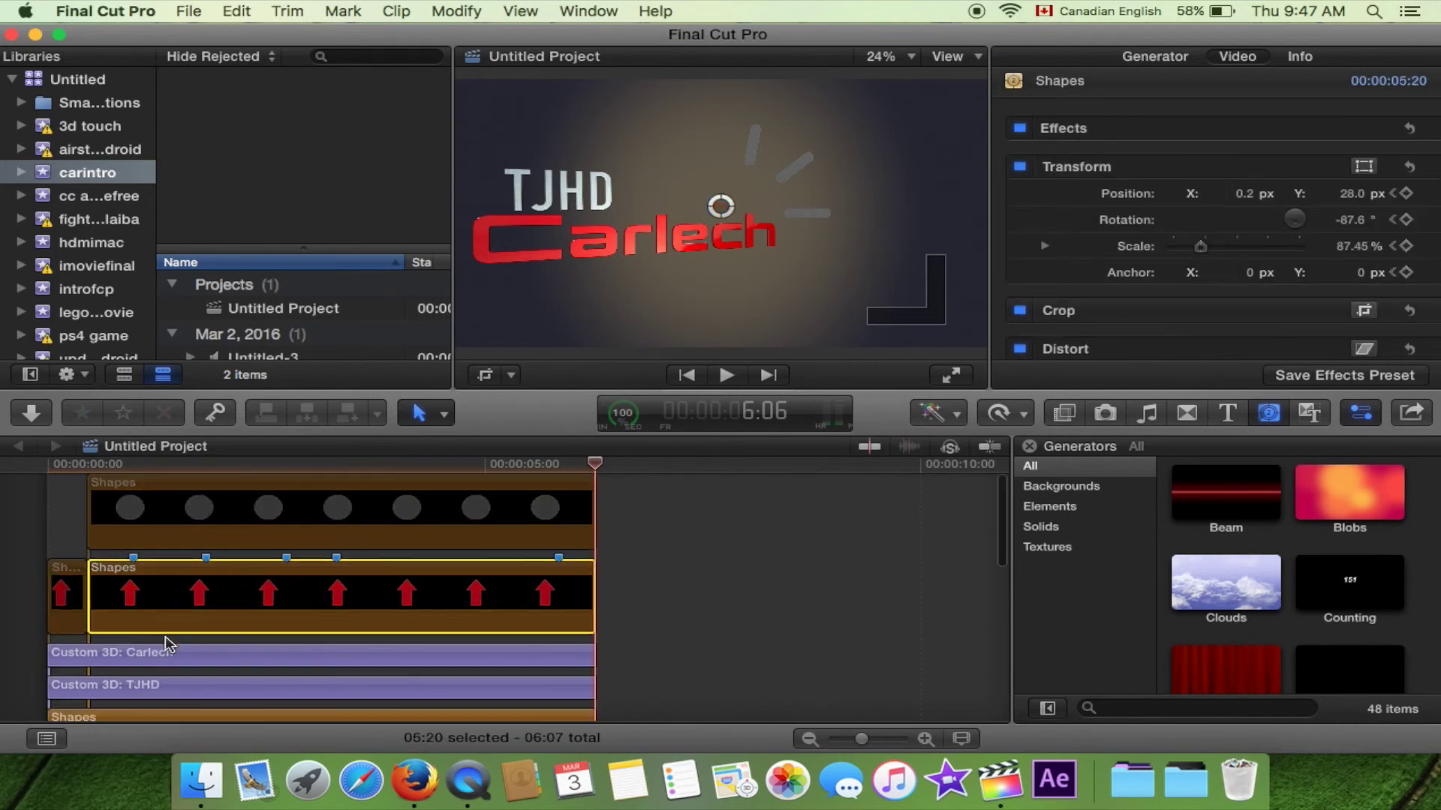
Step: Disable the Carlech and TJHD 3D titles and the three Shapes clips with V
left_click(135, 571)
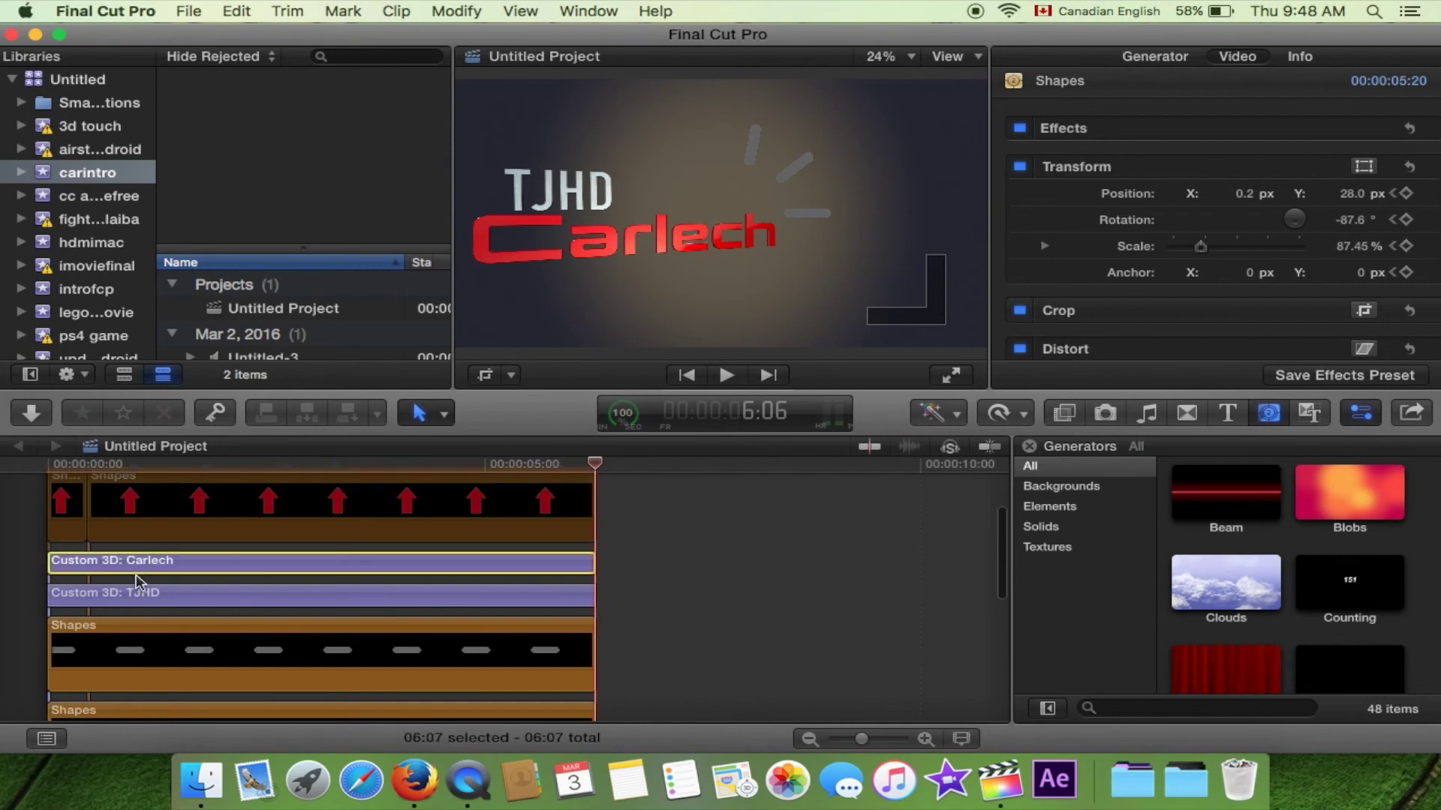
key("v")
left_click(145, 601)
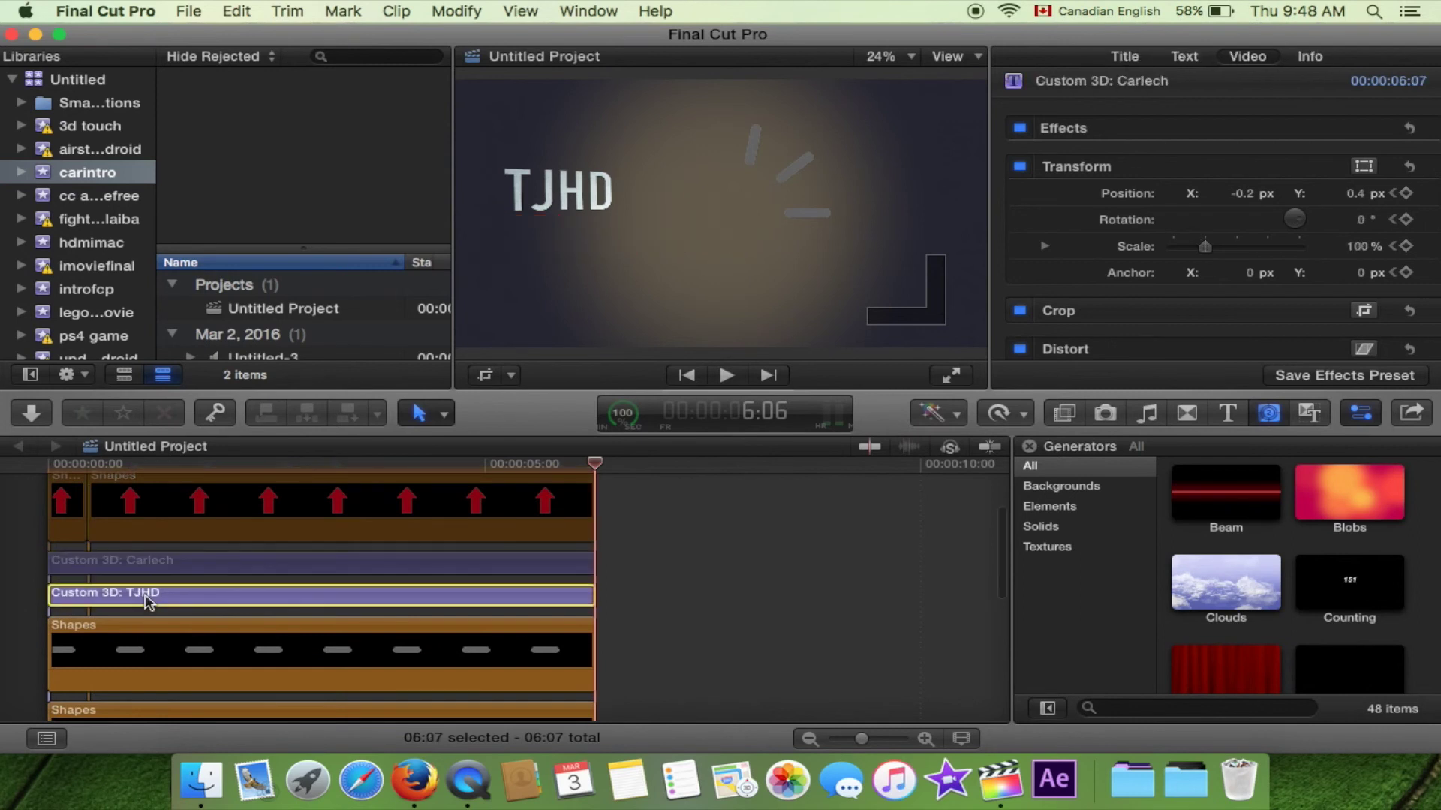
scroll(144, 600, "down", 2)
key("v")
left_click(153, 585)
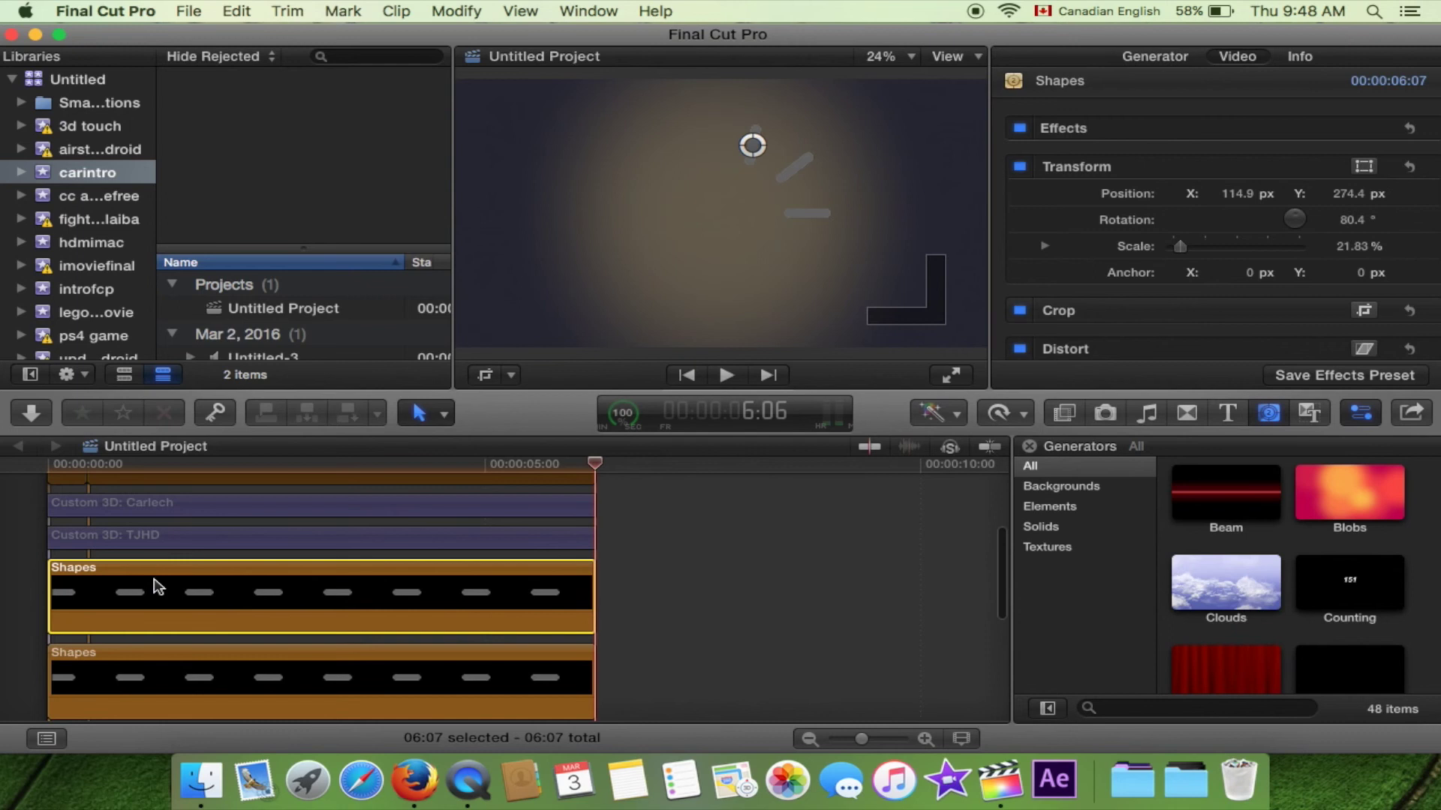
scroll(158, 586, "down", 2)
key("v")
left_click(156, 614)
scroll(155, 614, "down", 2)
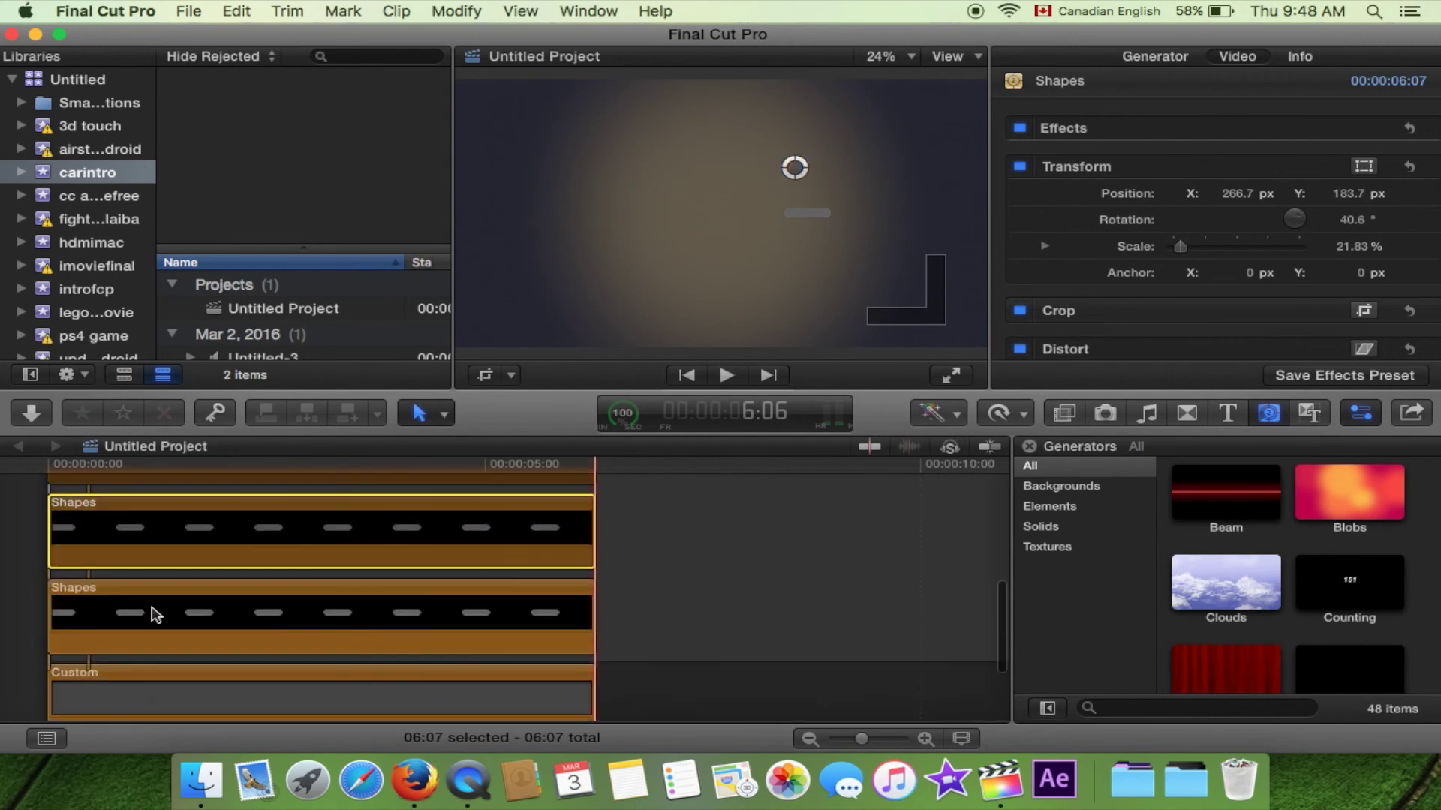
key("v")
left_click(159, 635)
scroll(156, 633, "down", 2)
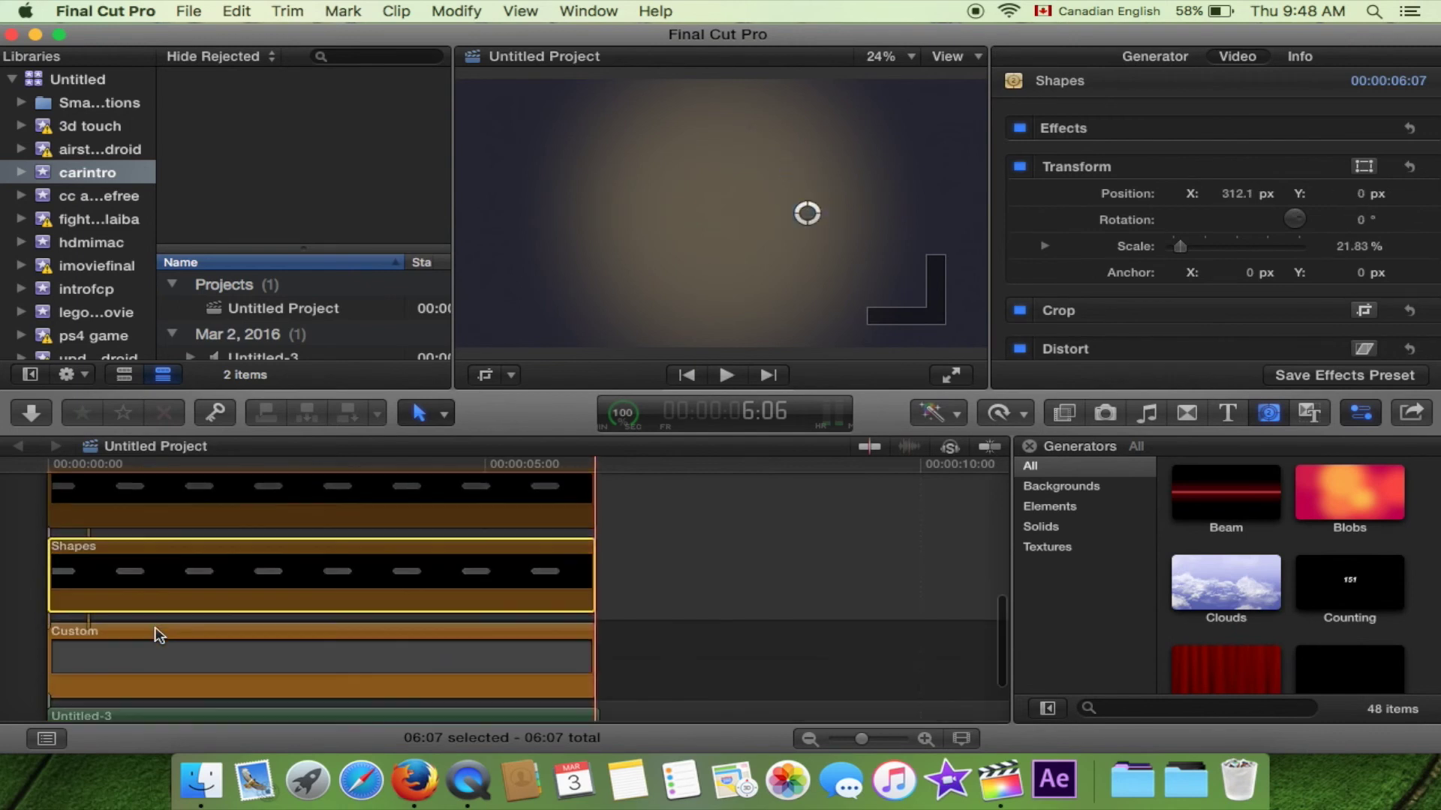
key("v")
Step: Select the Custom background, then the Untitled-3 audio clip
left_click(166, 661)
scroll(169, 646, "down", 2)
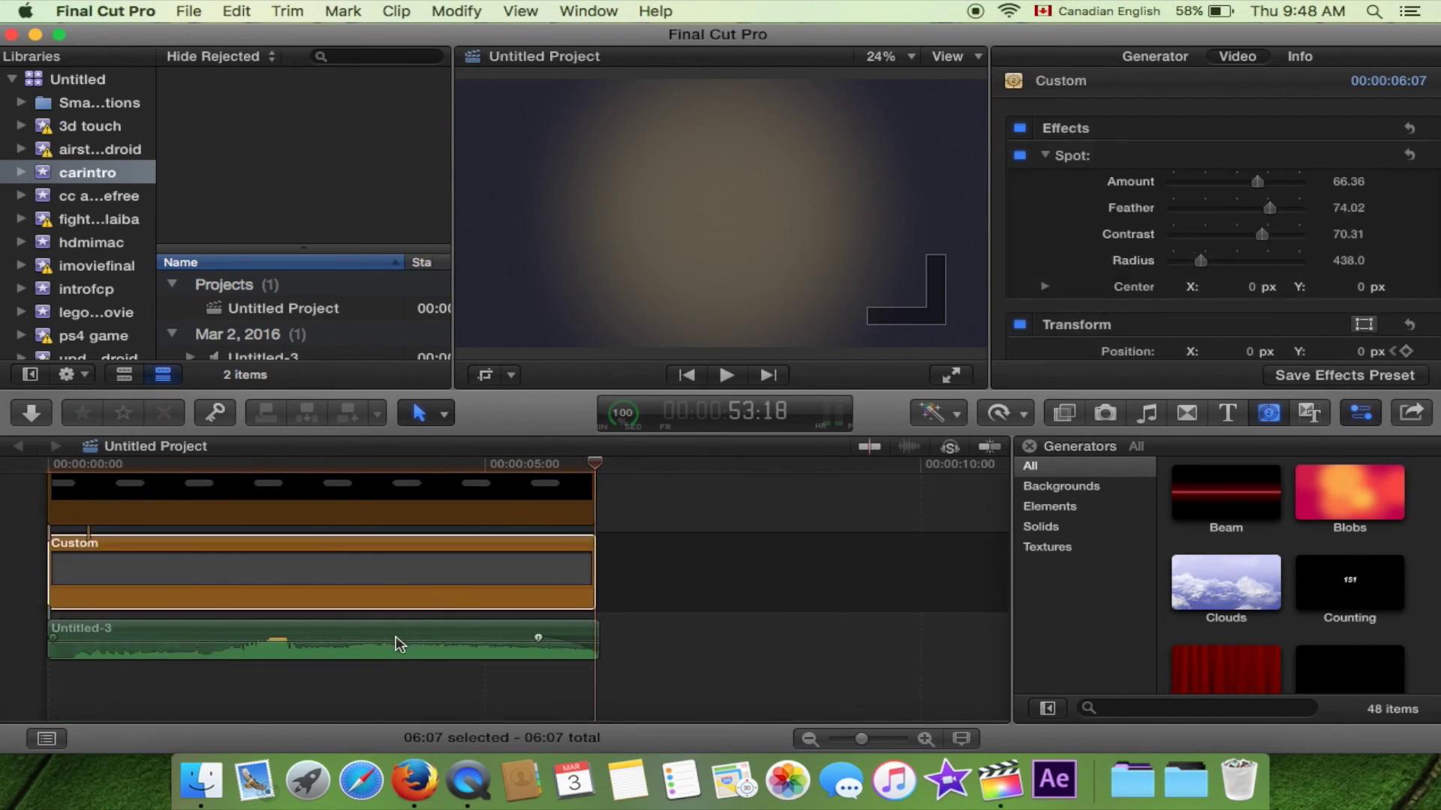
left_click(398, 644)
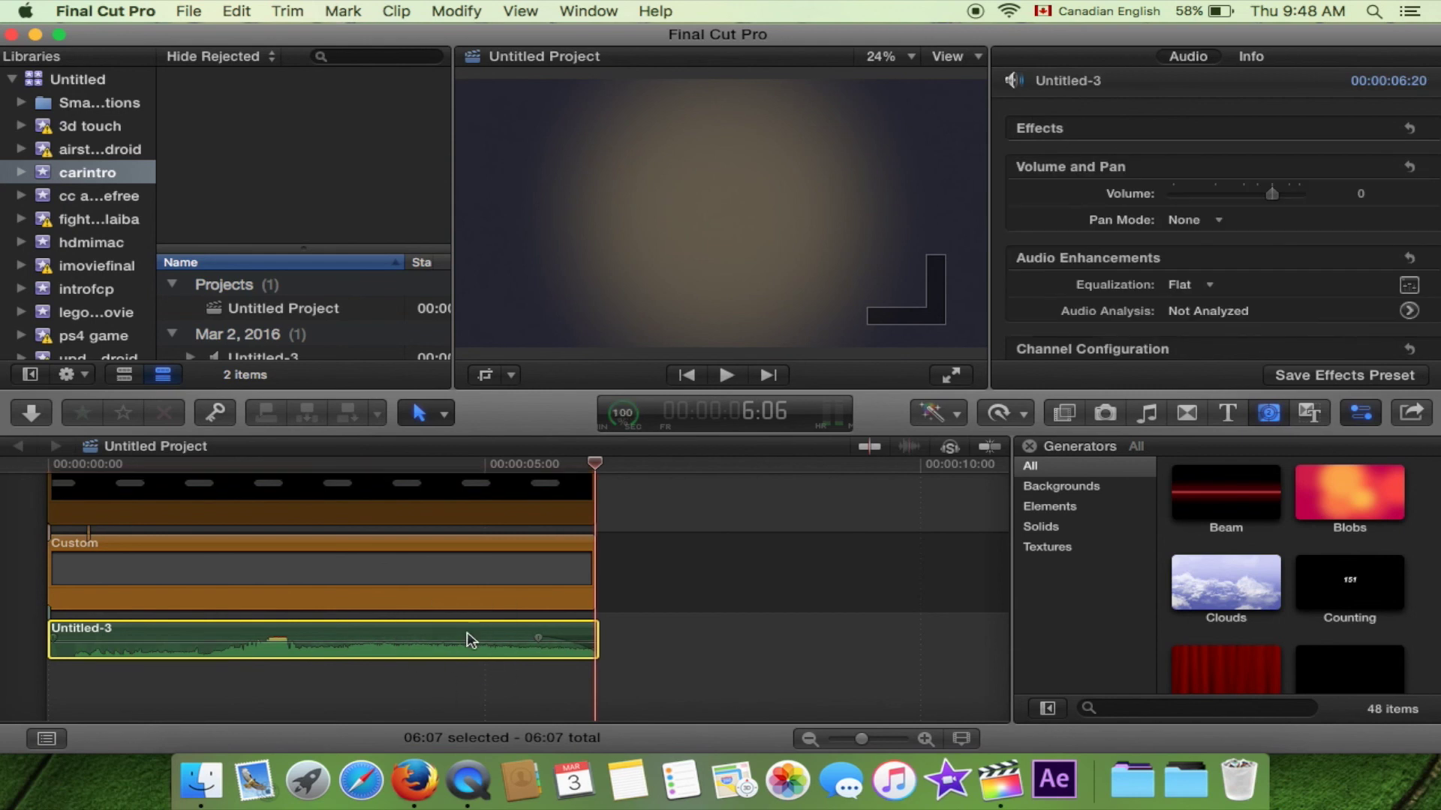